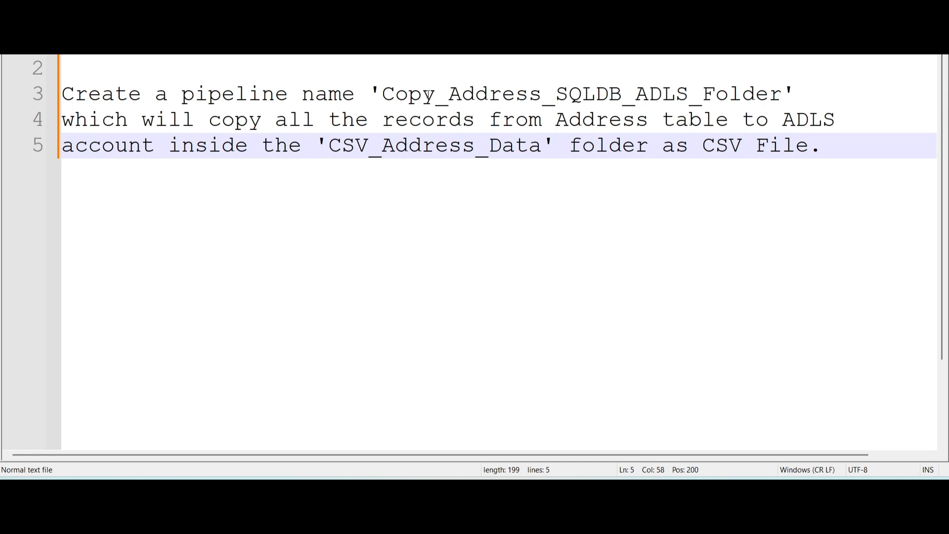
# Review the requirement note for the pipeline name, source table, destination and target folder.
pyautogui.moveTo(547, 97); pyautogui.dragTo(610, 95)
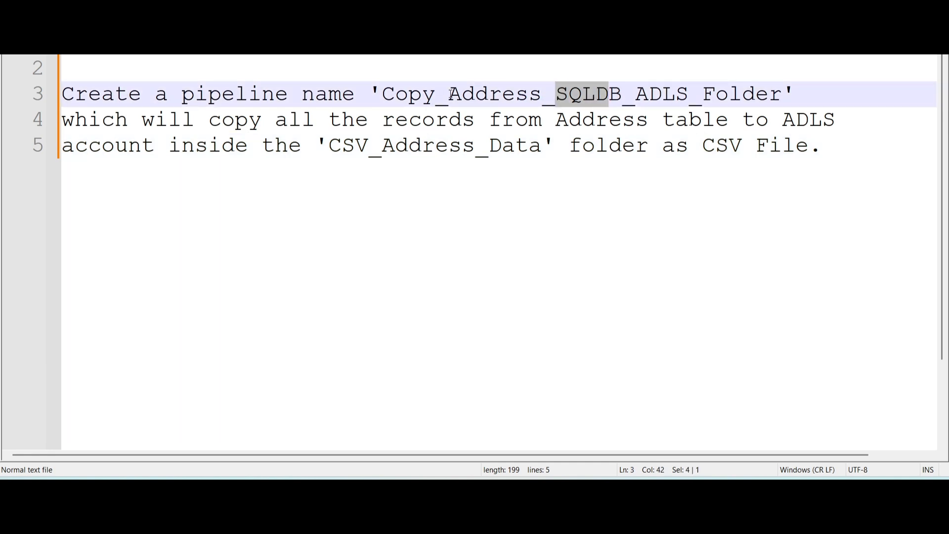
pyautogui.moveTo(448, 95); pyautogui.dragTo(542, 95)
pyautogui.moveTo(636, 96); pyautogui.dragTo(687, 96)
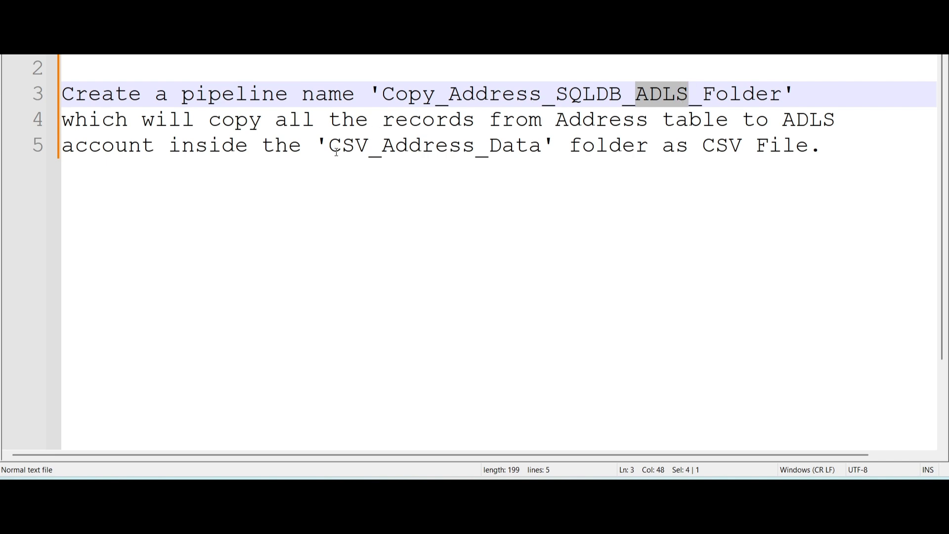
pyautogui.moveTo(329, 148); pyautogui.dragTo(540, 149)
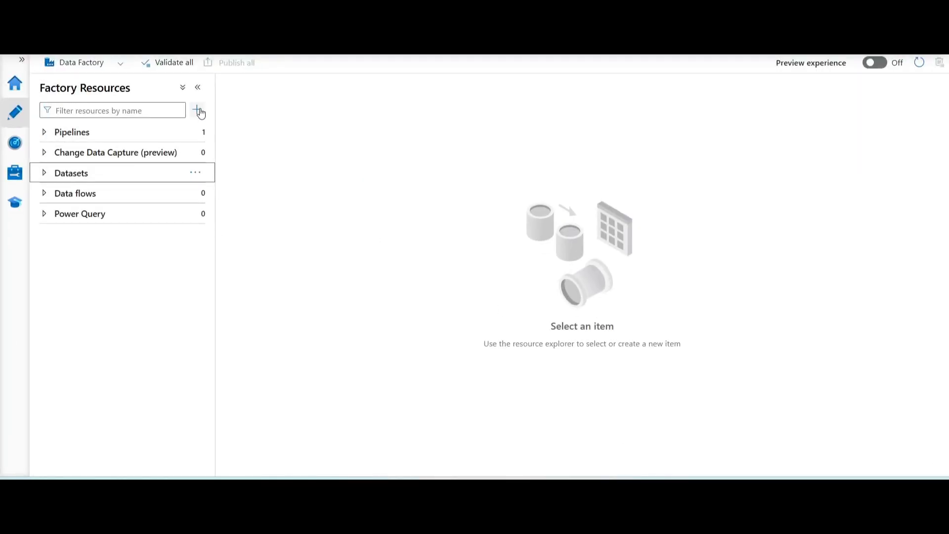
# Create a new pipeline in the data factory and add a Copy data activity to its canvas.
pyautogui.click(197, 110)
pyautogui.moveTo(246, 131)
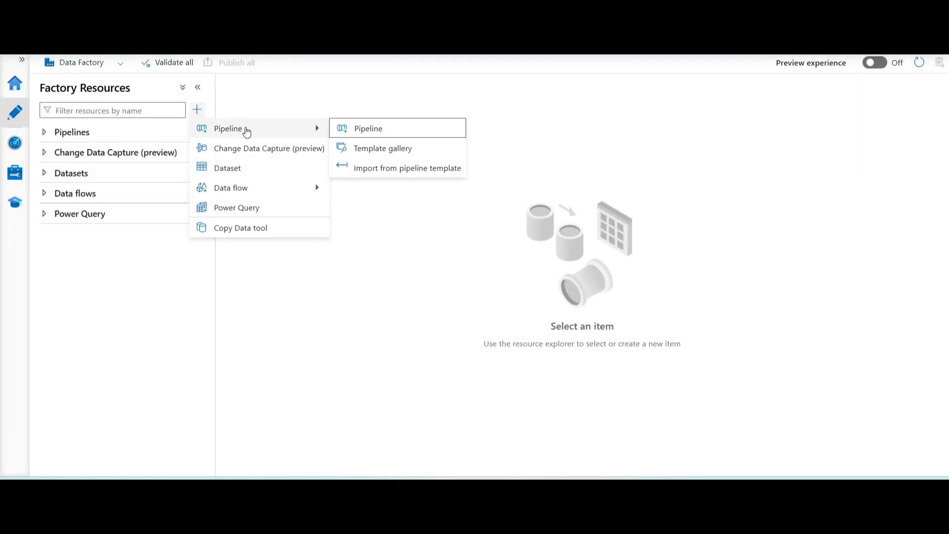
pyautogui.click(346, 130)
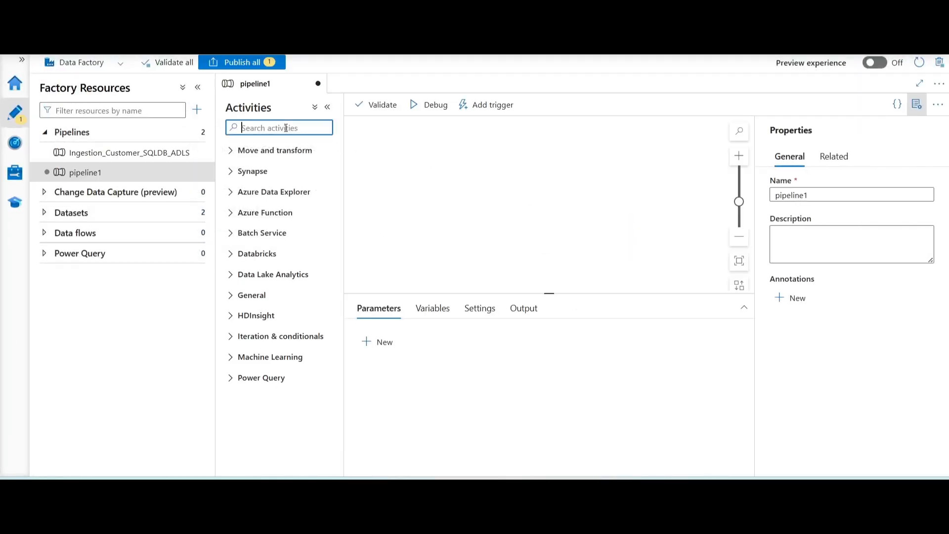
pyautogui.write('copy')
pyautogui.moveTo(261, 173); pyautogui.dragTo(566, 178)
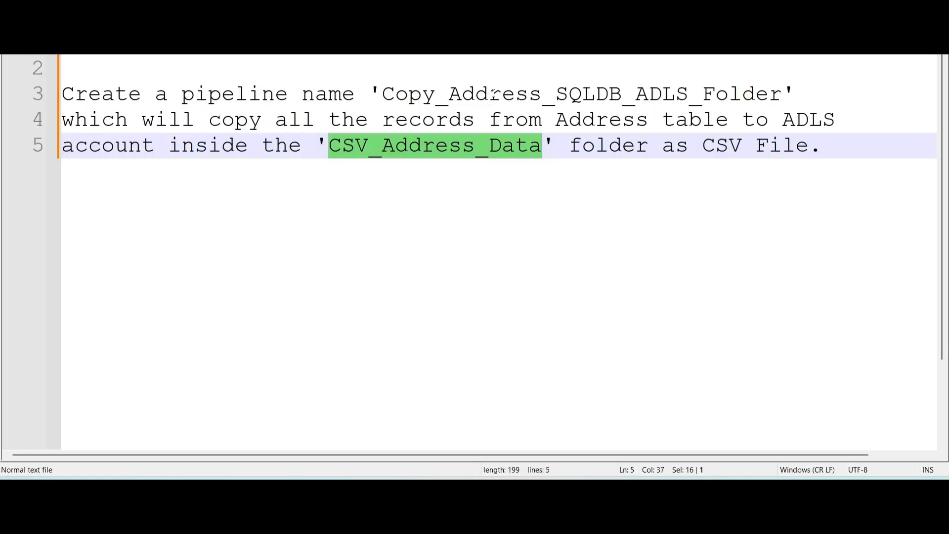
# Copy the name Copy_Address_SQLDB_ADLS_Folder from the requirement note and use it to rename the pipeline.
pyautogui.doubleClick(493, 93)
pyautogui.hotkey('ctrl', 'c')
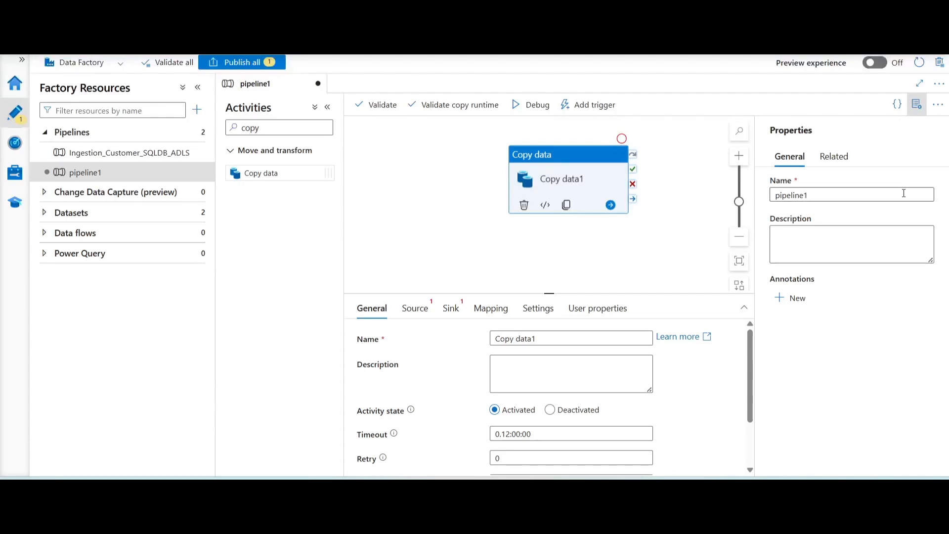
pyautogui.click(843, 195)
pyautogui.hotkey('ctrl', 'a')
pyautogui.hotkey('ctrl', 'v')
# Rename the Copy data activity as Copy_Address_SQLDB_ADLS_Folder.
pyautogui.click(542, 338)
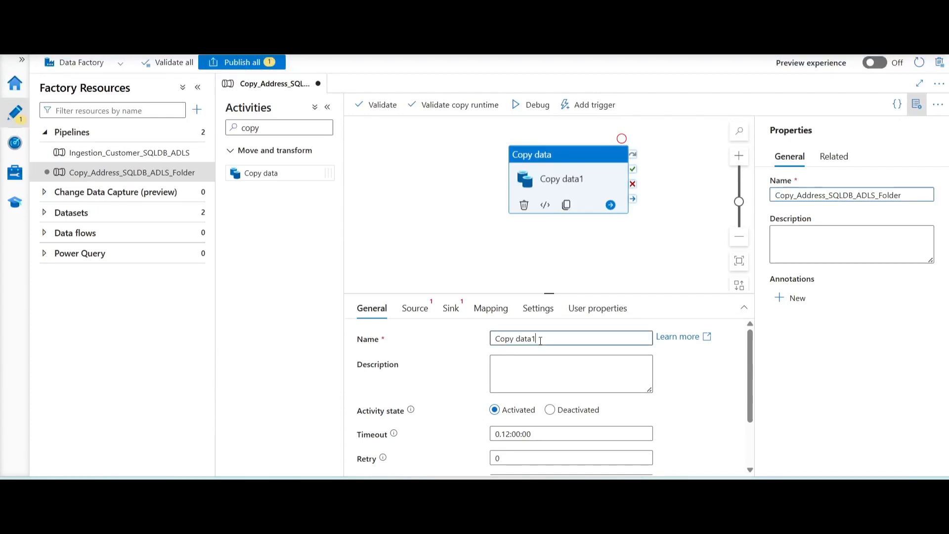
pyautogui.hotkey('ctrl', 'a')
pyautogui.hotkey('ctrl', 'v')
# Start a new source dataset for the copy activity, using Azure SQL Database as the data store.
pyautogui.click(414, 309)
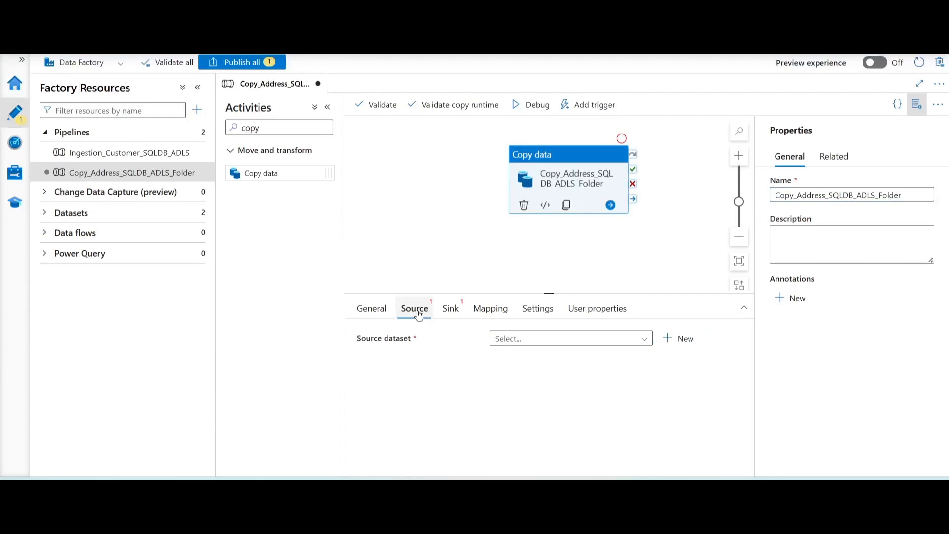
pyautogui.click(686, 340)
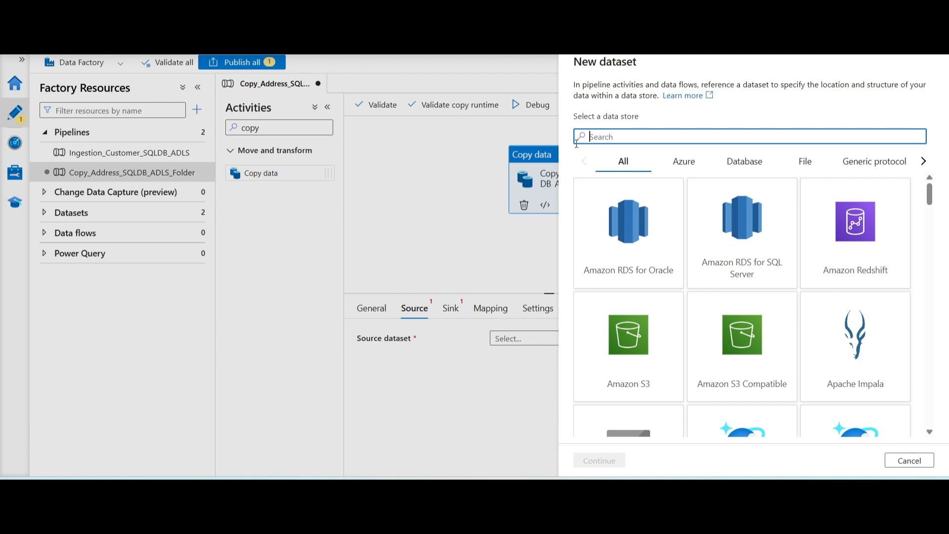
pyautogui.write('sql')
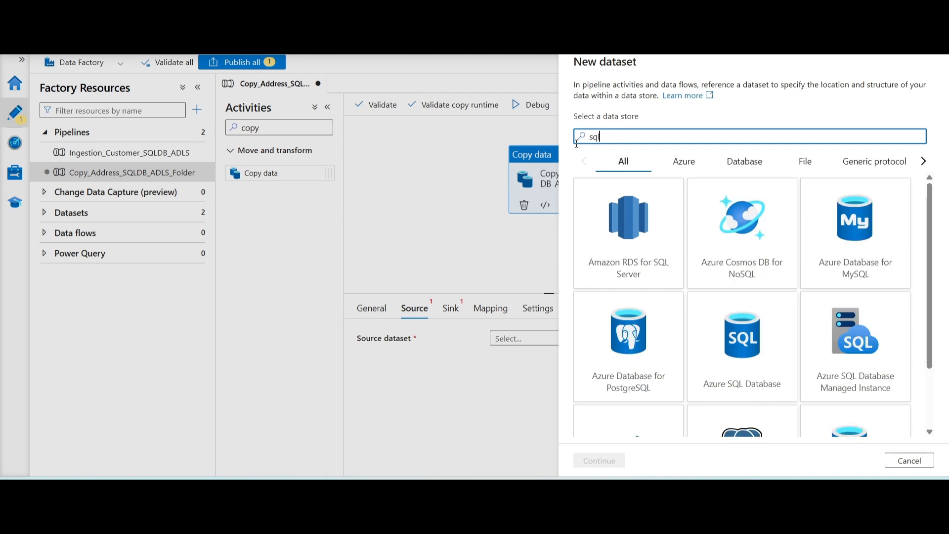
pyautogui.click(749, 374)
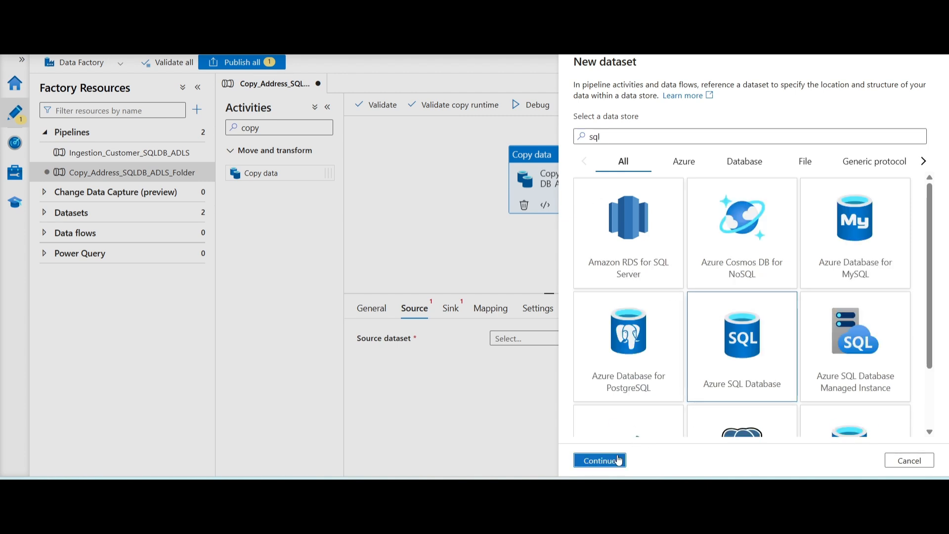
pyautogui.click(603, 459)
# Name the new source dataset GenericAzureSQLDB_DS.
pyautogui.moveTo(652, 106); pyautogui.dragTo(576, 100)
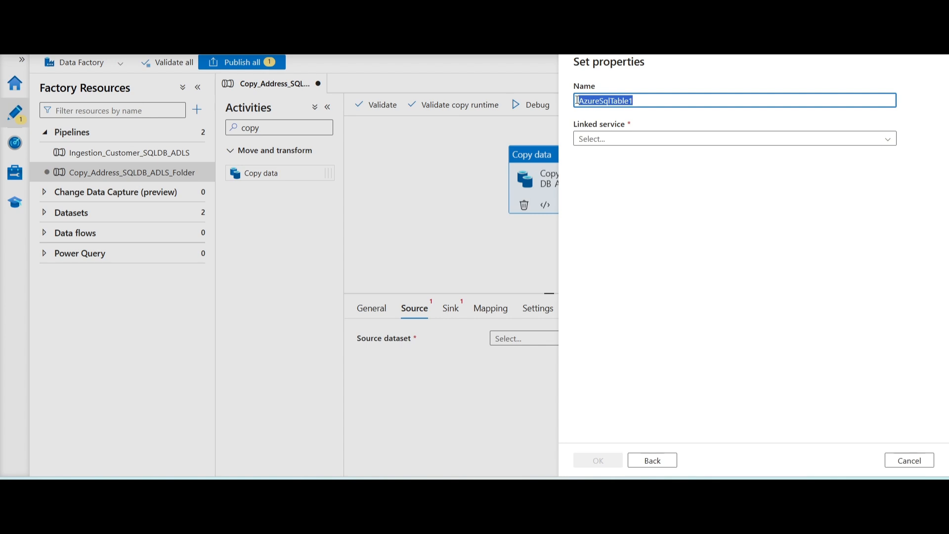
pyautogui.write('GEner')
pyautogui.press('BackSpace')
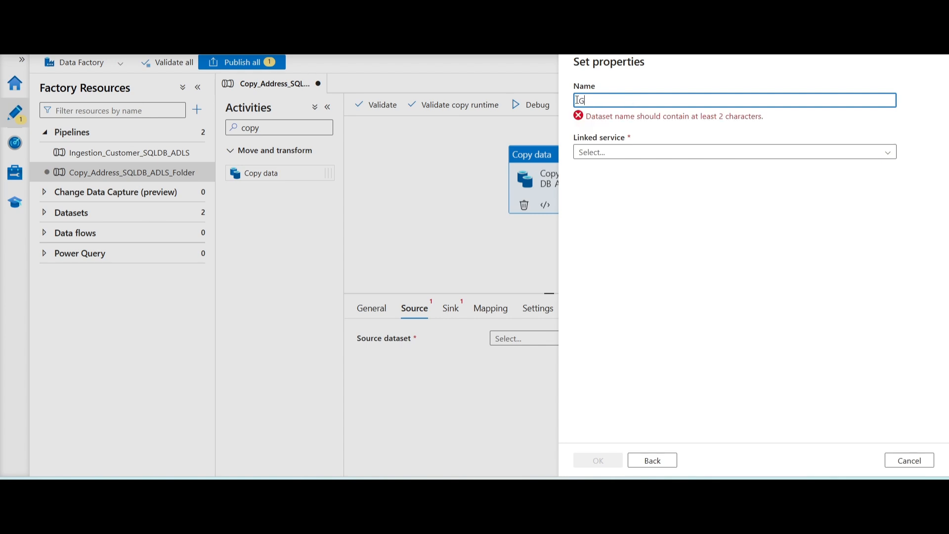
pyautogui.write('enericAzureS')
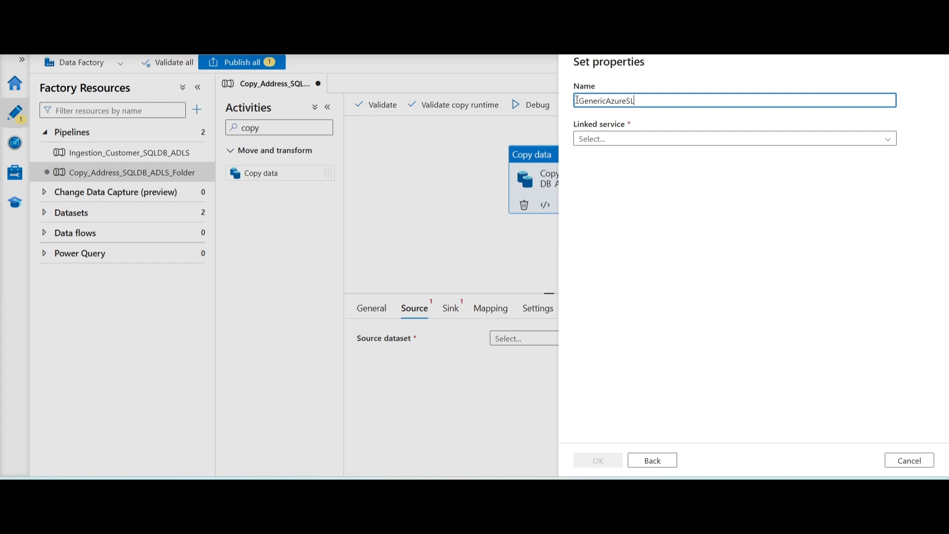
pyautogui.write('QL')
pyautogui.press('BackSpace')
pyautogui.write('DB_DS')
# Start a new linked service for the dataset and name it GenericSQLDB_LS.
pyautogui.click(632, 142)
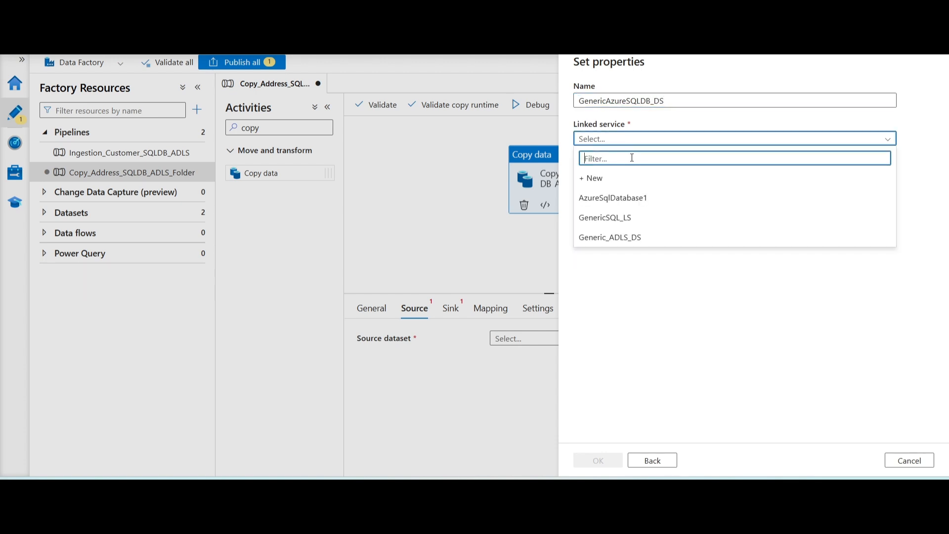
pyautogui.click(602, 179)
pyautogui.moveTo(648, 112); pyautogui.dragTo(548, 105)
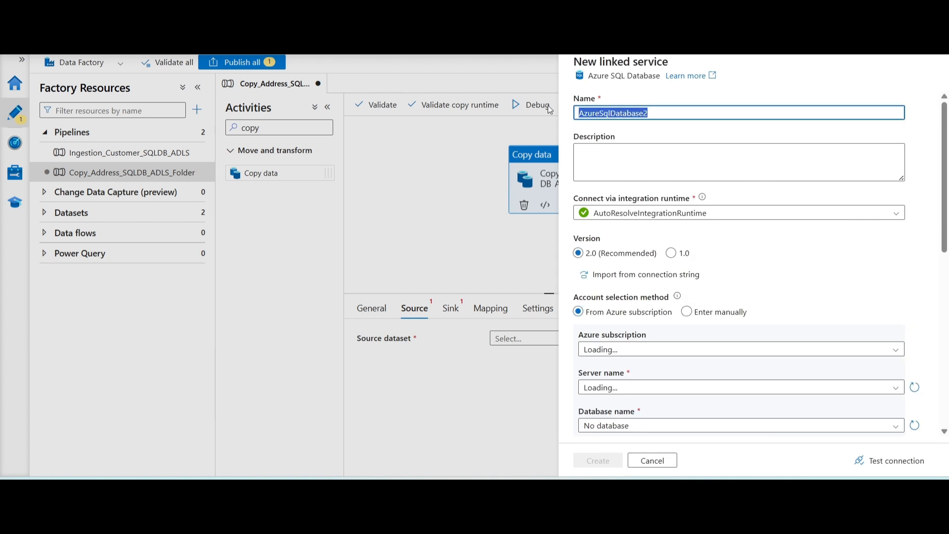
pyautogui.write('Generic')
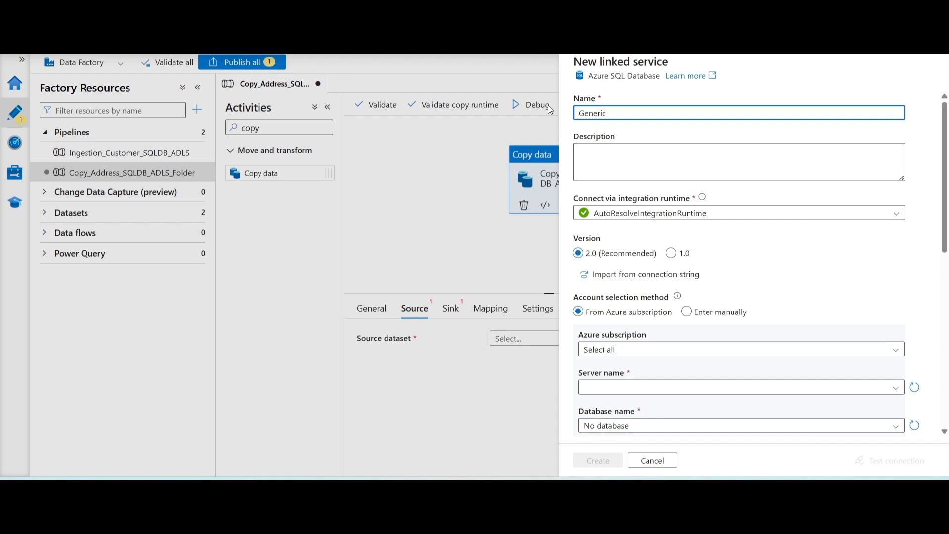
pyautogui.write('SQLDV')
pyautogui.press('BackSpace')
pyautogui.write('B_AD')
pyautogui.write('LS')
# Set the linked service's subscription to Azure subscription 1 and select its SQL server and the non-master database.
pyautogui.scroll(-4, 725, 247)
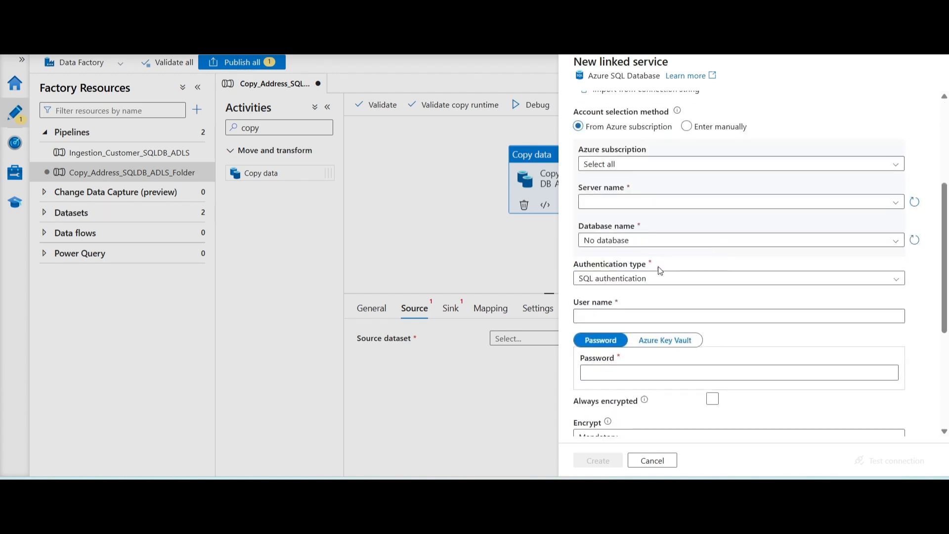
pyautogui.click(618, 164)
pyautogui.click(615, 199)
pyautogui.click(619, 203)
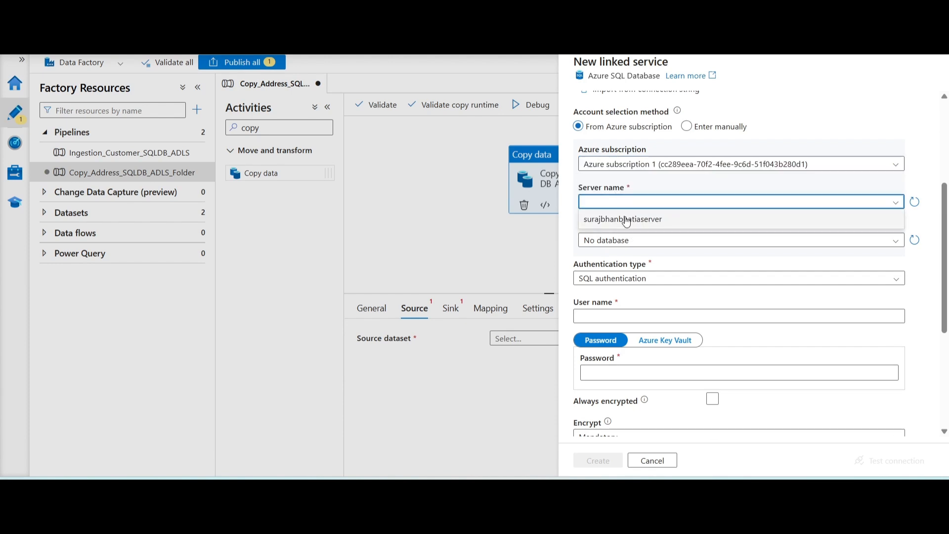
pyautogui.click(625, 218)
pyautogui.click(635, 241)
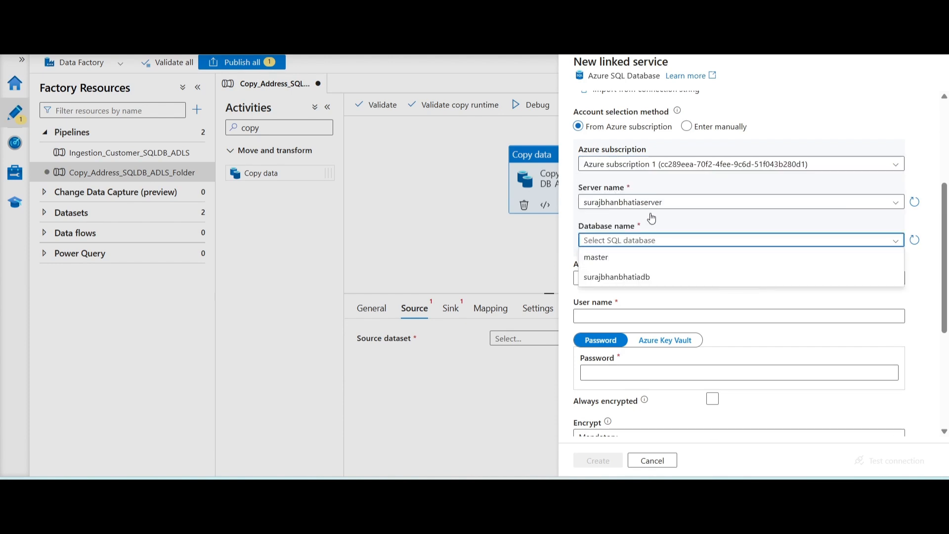
pyautogui.click(637, 275)
# Enter azuredb as the SQL authentication user name and fill in the saved account password.
pyautogui.click(625, 318)
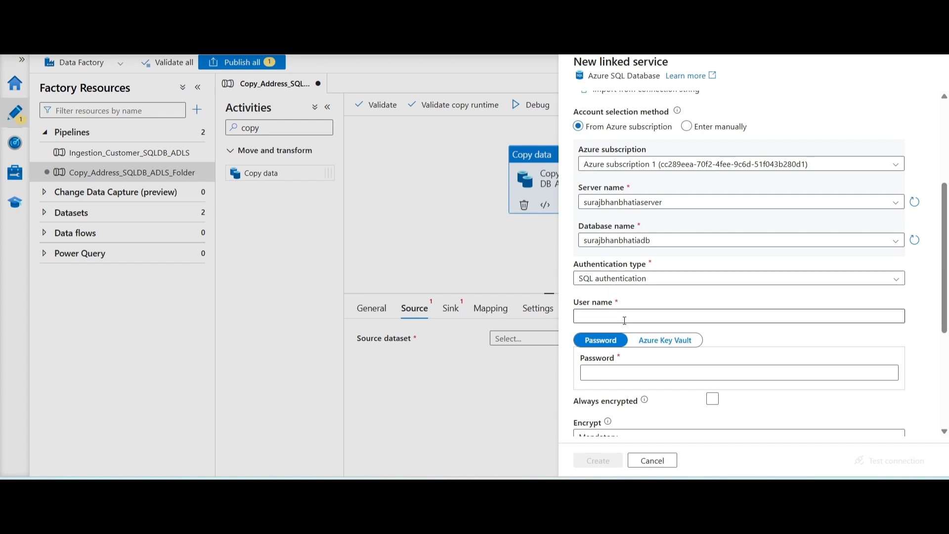
pyautogui.write('azur')
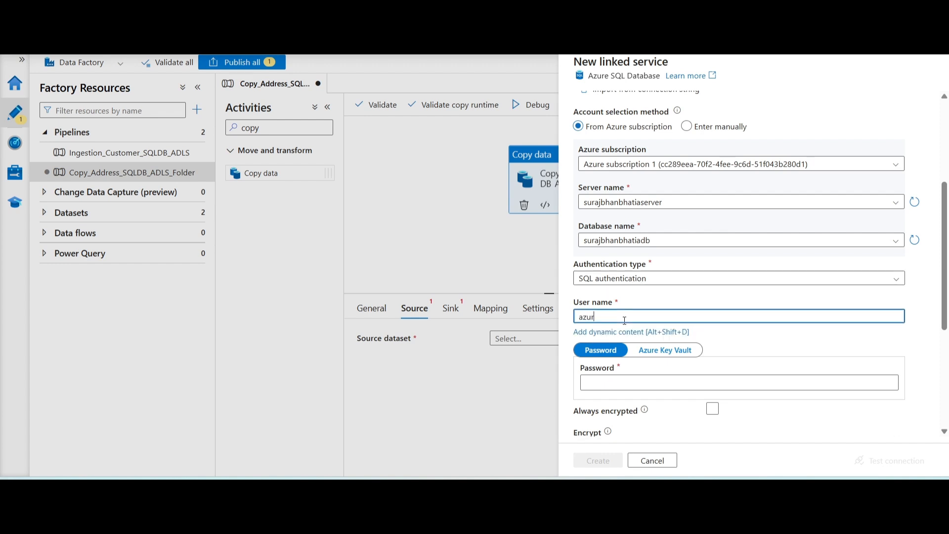
pyautogui.write('edb')
pyautogui.click(643, 383)
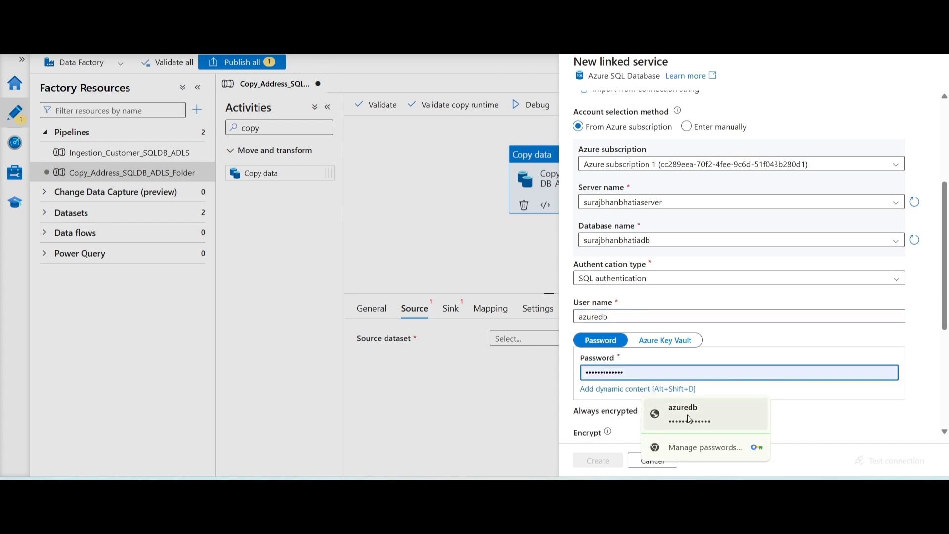
pyautogui.click(687, 413)
# Test the linked service's connection and create the linked service.
pyautogui.scroll(-5, 742, 359)
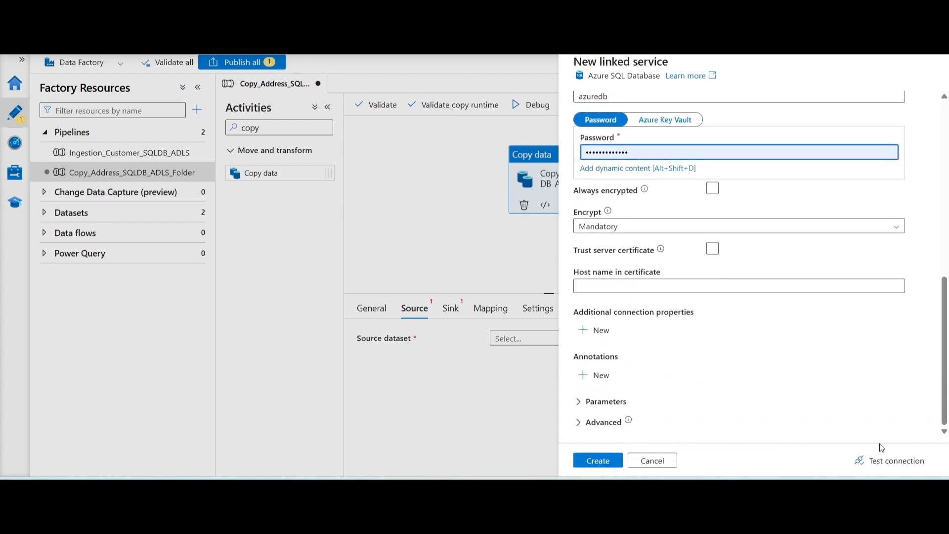
pyautogui.click(879, 460)
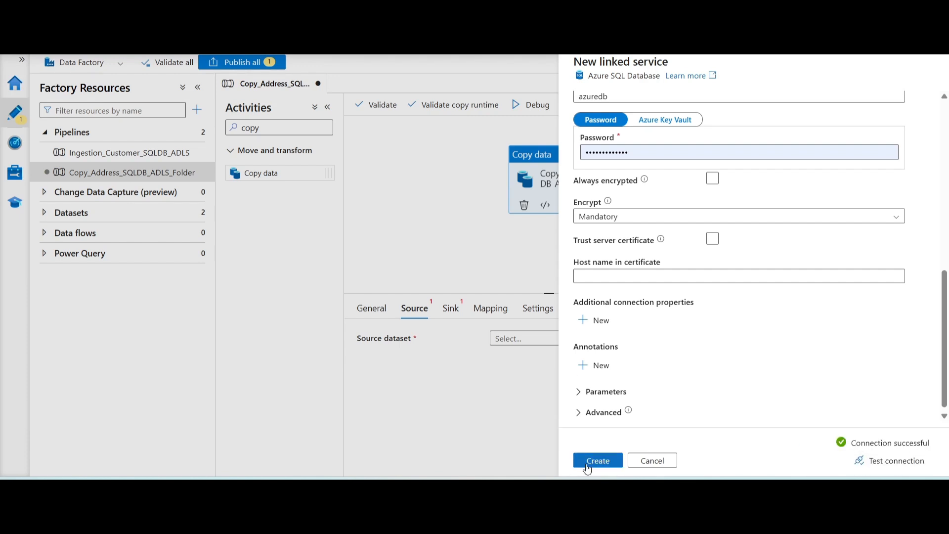
pyautogui.click(588, 462)
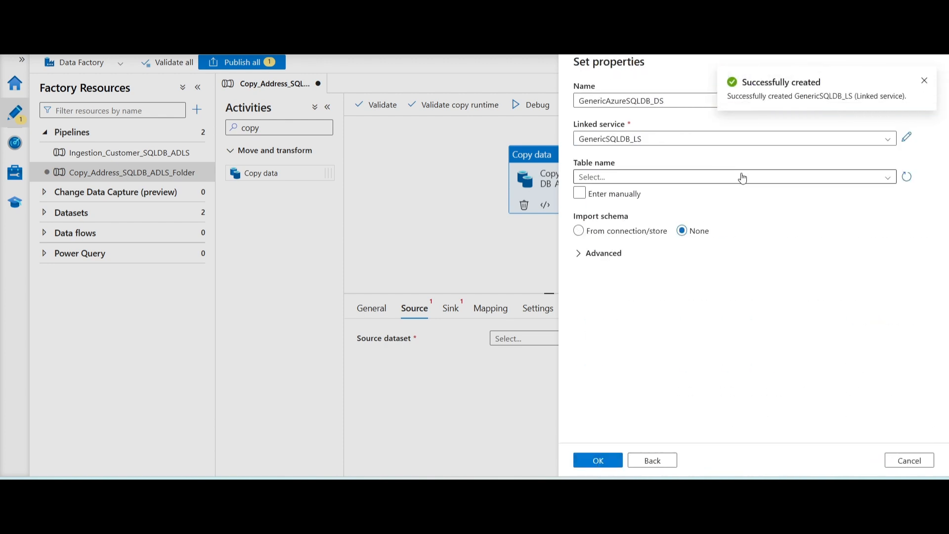
# Create the source dataset without selecting a table, and open it for editing.
pyautogui.click(922, 81)
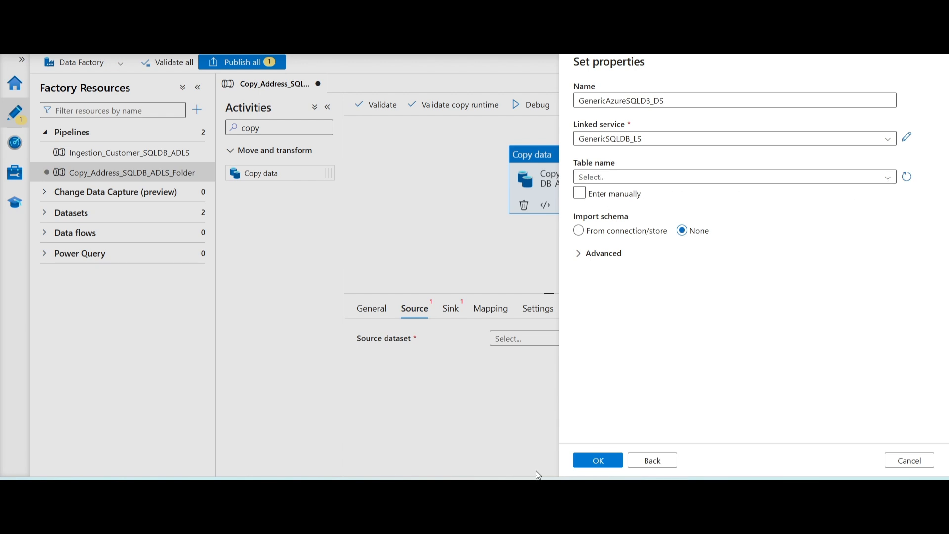
pyautogui.click(611, 460)
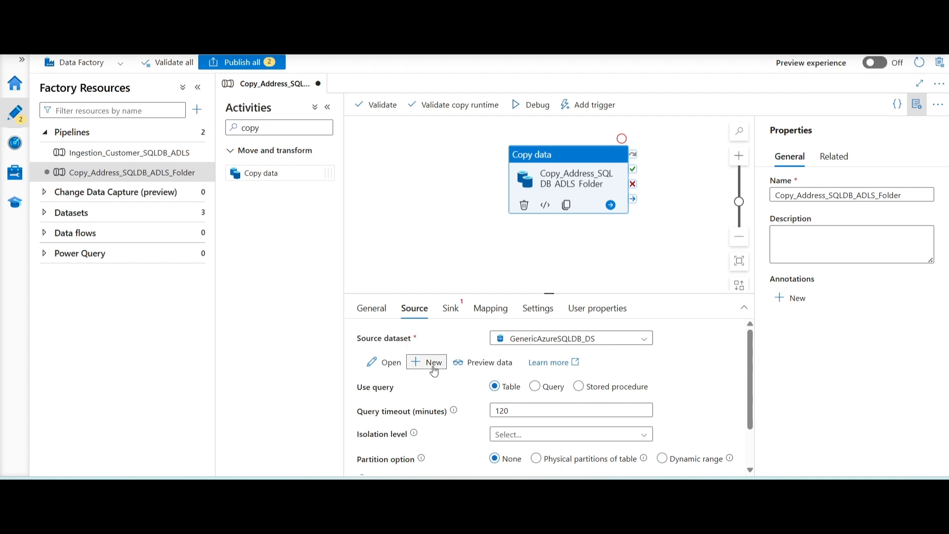
pyautogui.click(388, 362)
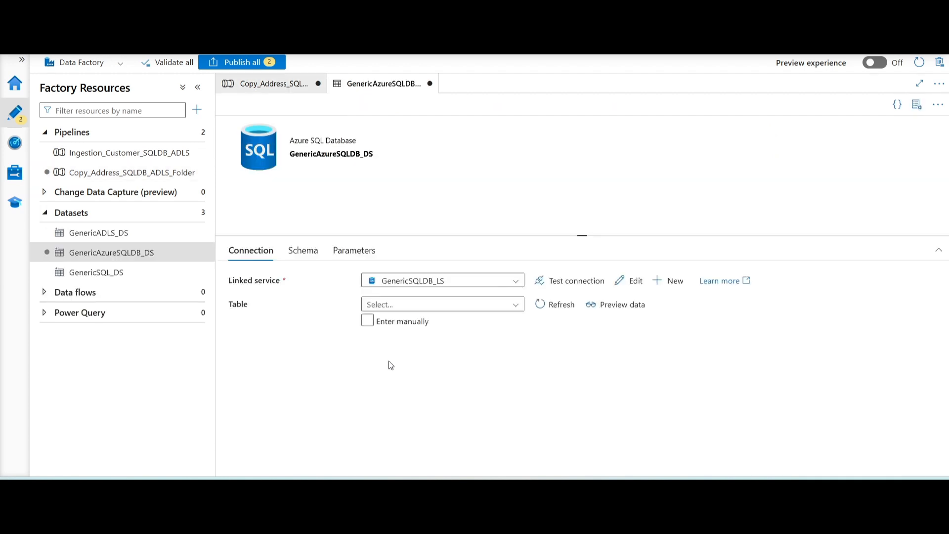
# Add a String parameter named SchemaNameParam to the GenericAzureSQLDB_DS dataset.
pyautogui.click(354, 251)
pyautogui.click(252, 285)
pyautogui.click(301, 326)
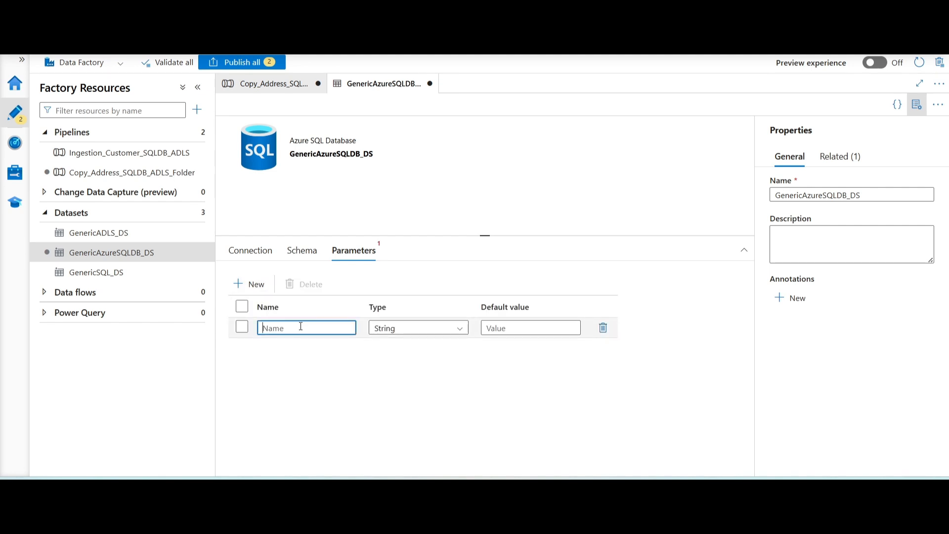
pyautogui.write('SchemaNameParam')
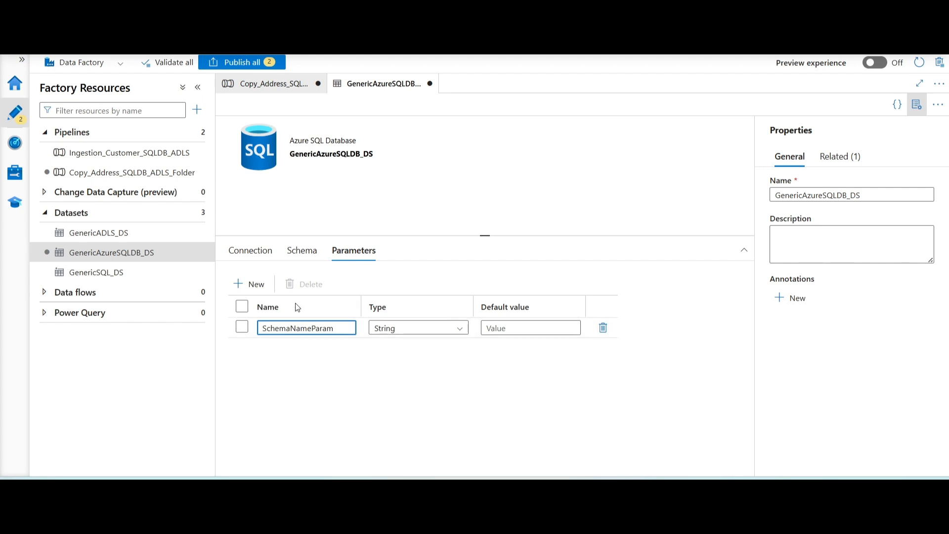
# Add a second String parameter named TableNameParam to the GenericAzureSQLDB_DS dataset.
pyautogui.click(256, 284)
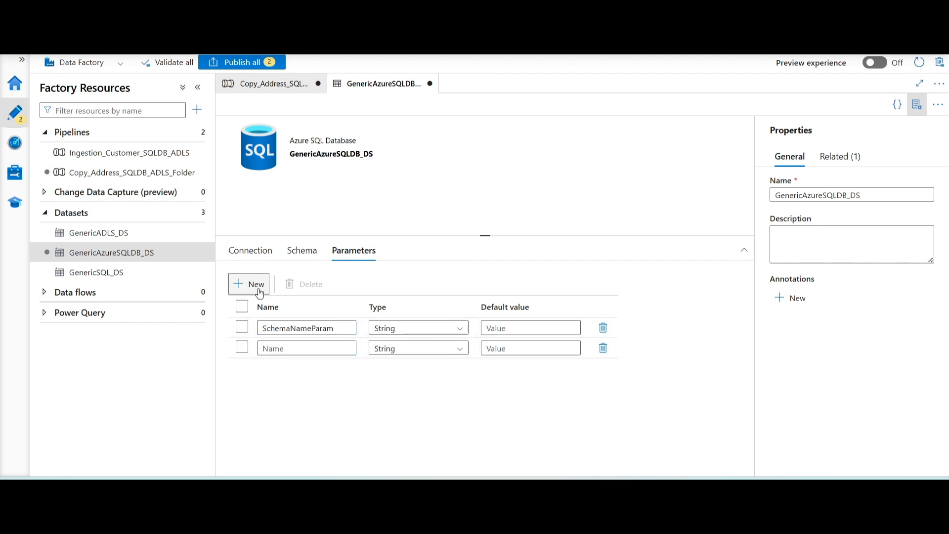
pyautogui.click(308, 351)
pyautogui.write('TableName')
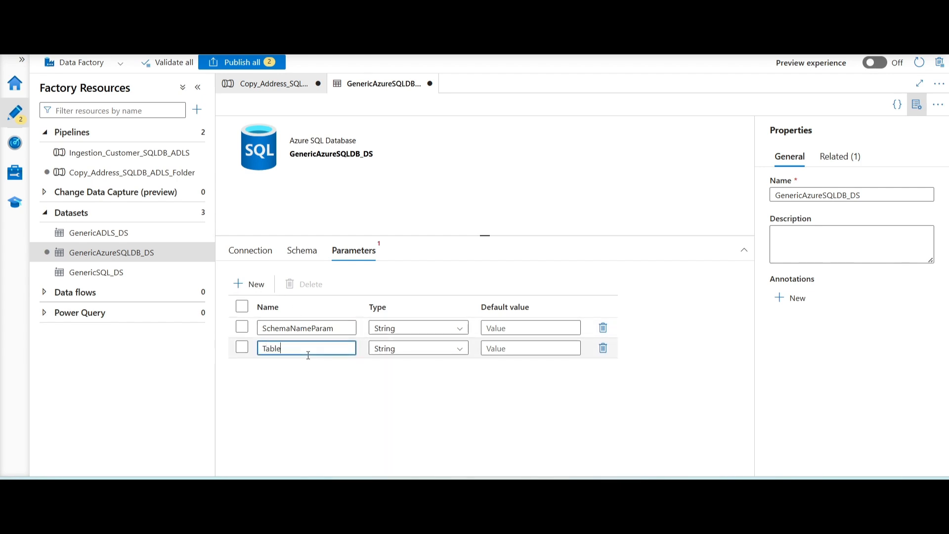
pyautogui.press('BackSpace')
pyautogui.press('BackSpace')
pyautogui.press('BackSpace')
pyautogui.write('amePAr')
pyautogui.press('BackSpace')
pyautogui.press('BackSpace')
pyautogui.write('aram')
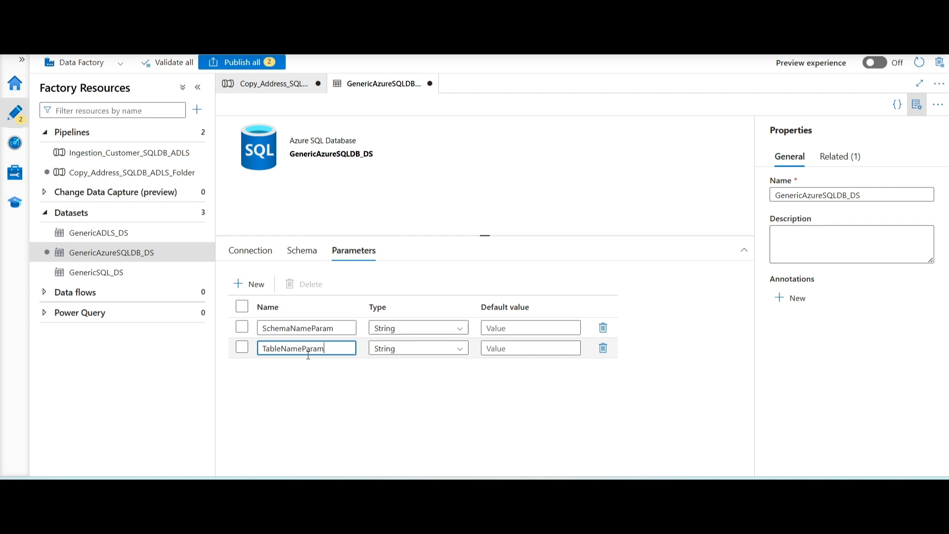
pyautogui.click(231, 253)
pyautogui.click(367, 335)
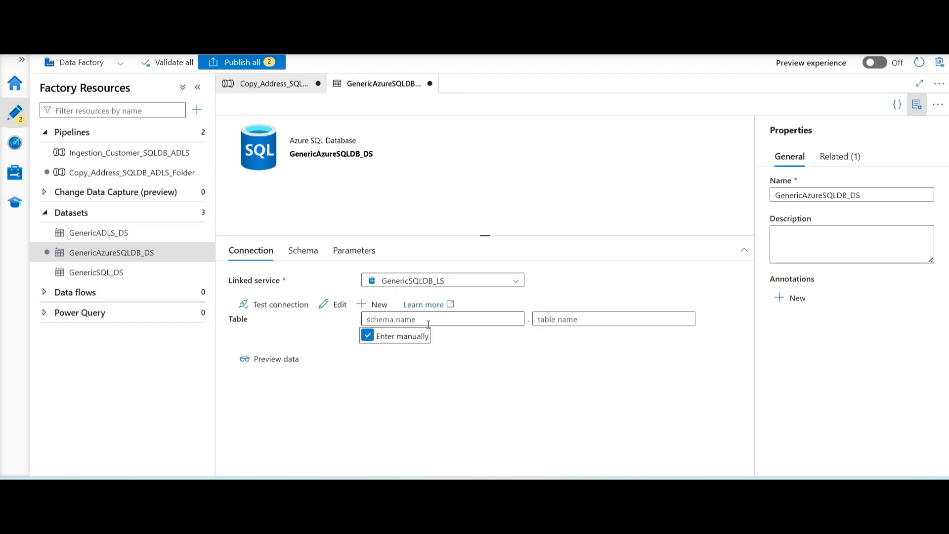
pyautogui.click(441, 335)
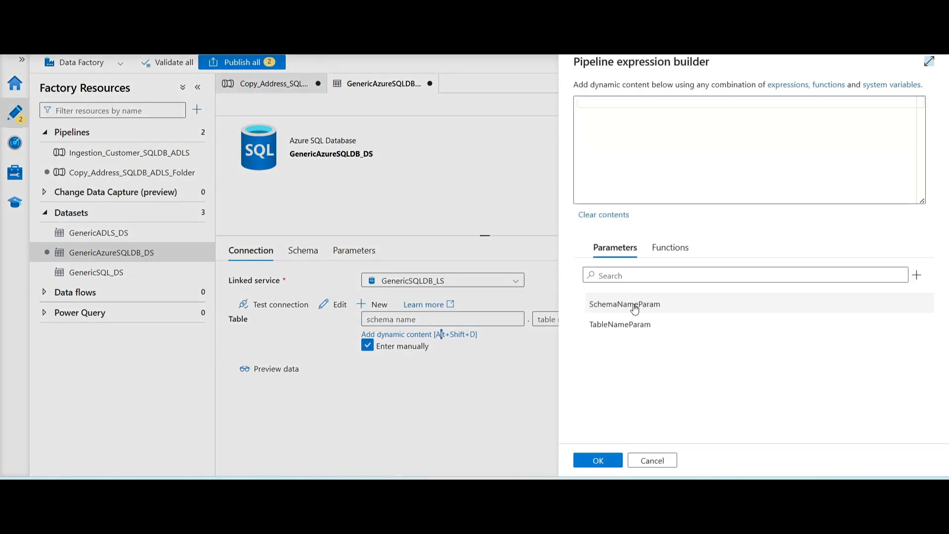
pyautogui.click(630, 305)
pyautogui.click(611, 459)
pyautogui.click(571, 321)
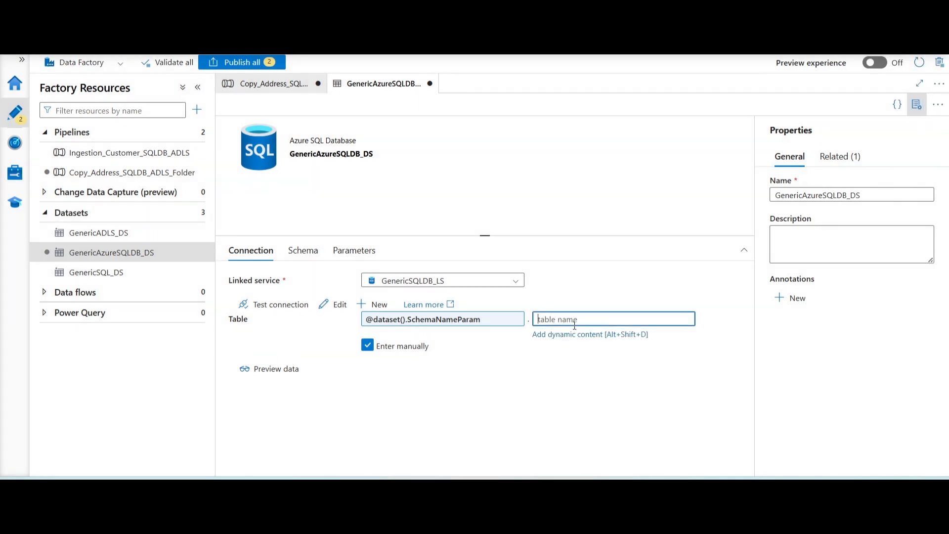
pyautogui.click(579, 335)
pyautogui.click(615, 324)
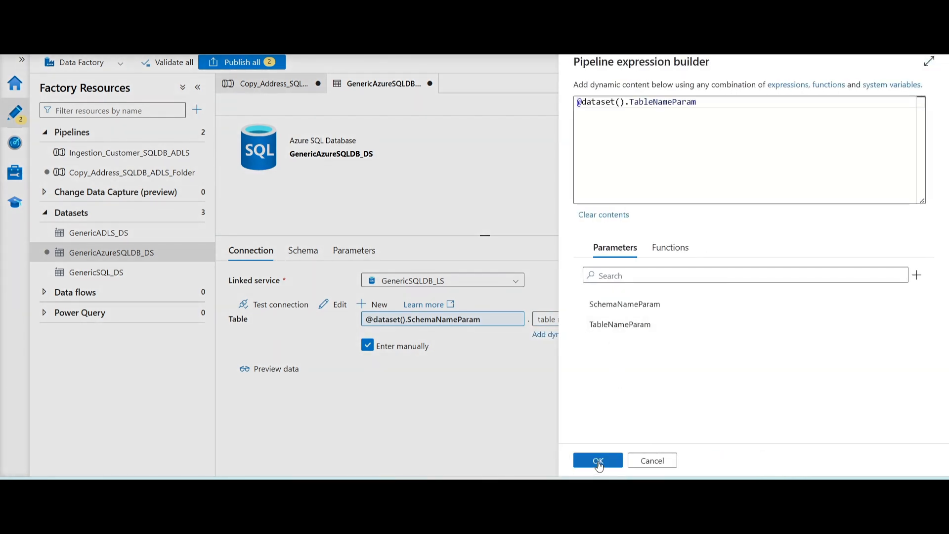
pyautogui.click(599, 459)
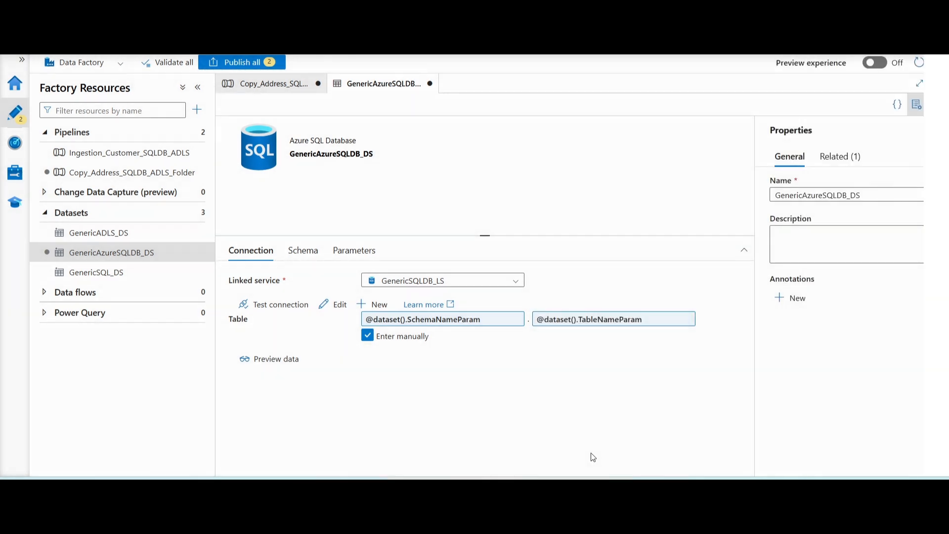
# In the pipeline's copy source, switch the dataset to GenericADLS_DS and back to GenericAzureSQLDB_DS to reload its parameters.
pyautogui.click(273, 84)
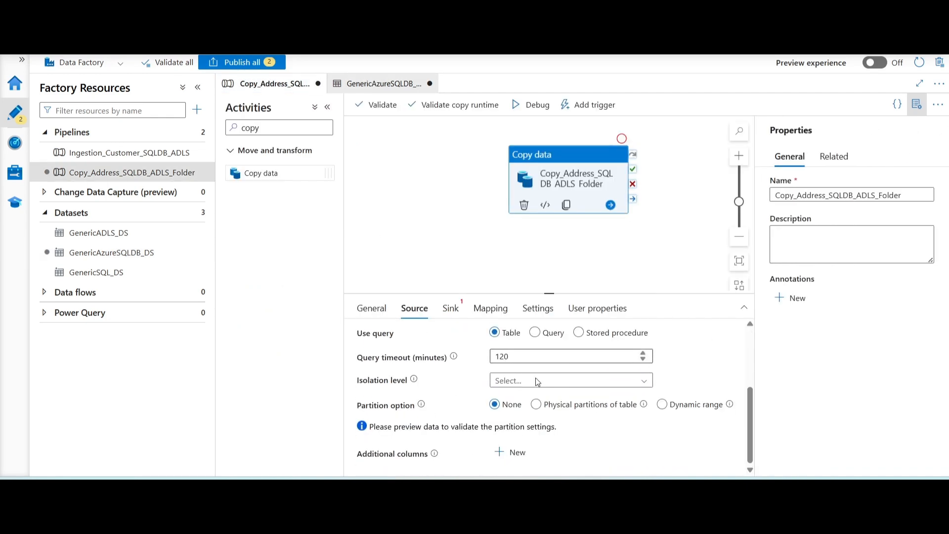
pyautogui.click(606, 338)
pyautogui.click(568, 354)
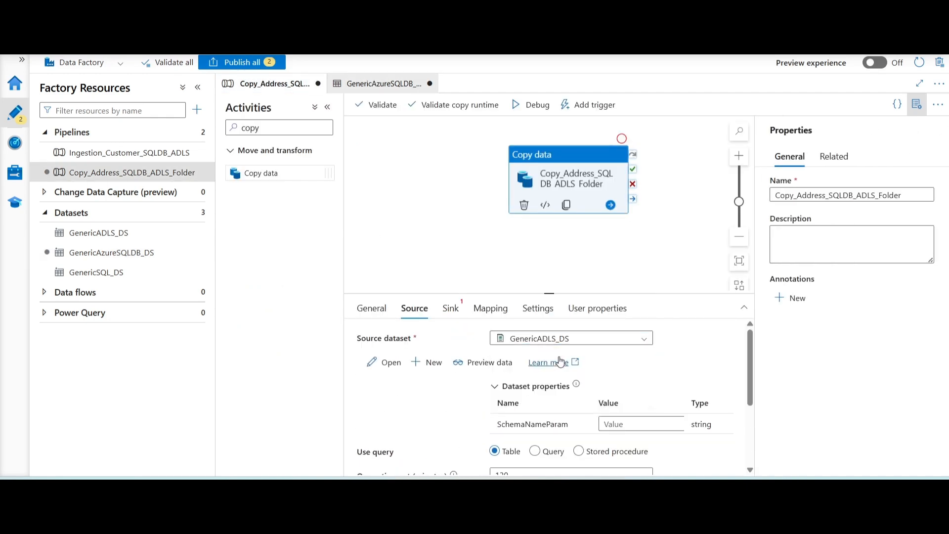
pyautogui.click(581, 338)
pyautogui.click(568, 373)
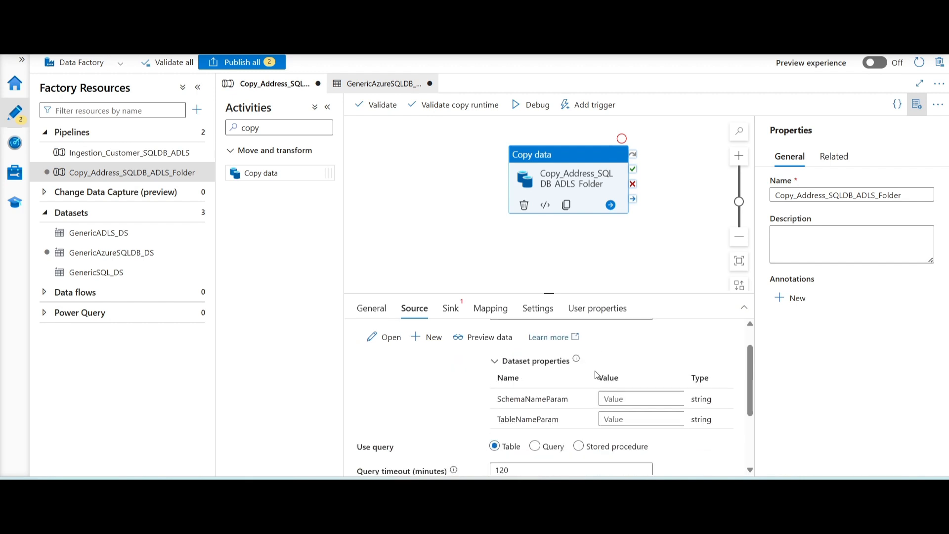
# Set the source dataset's SchemaNameParam to saleslt and TableNameParam to address.
pyautogui.scroll(-1, 626, 366)
pyautogui.click(627, 362)
pyautogui.write('saleslt')
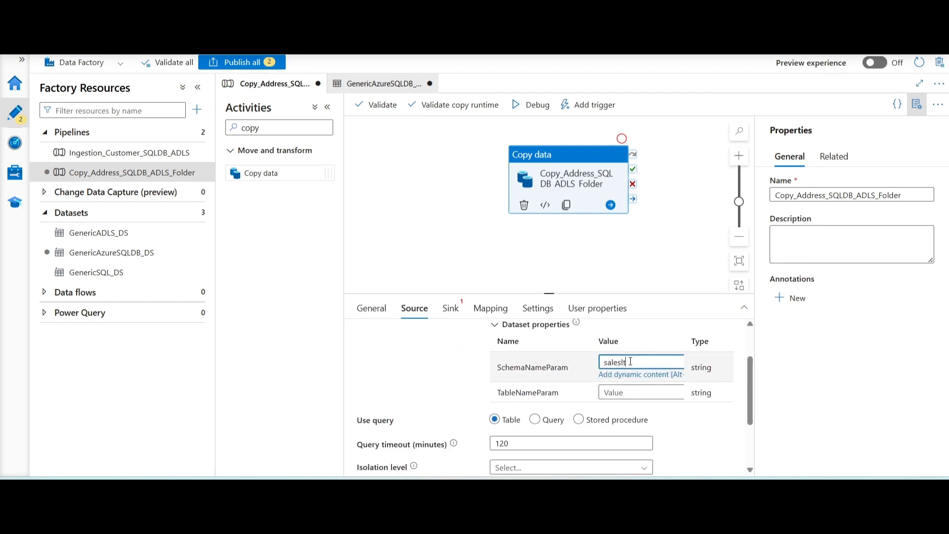
pyautogui.click(632, 391)
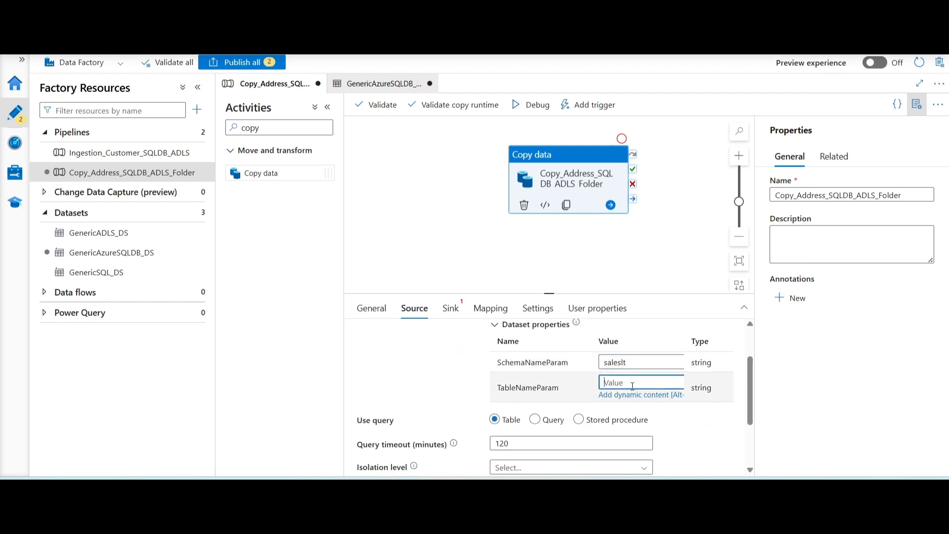
pyautogui.write('address')
# Preview the source table's data for the copy activity and close the preview.
pyautogui.scroll(2, 481, 377)
pyautogui.click(476, 364)
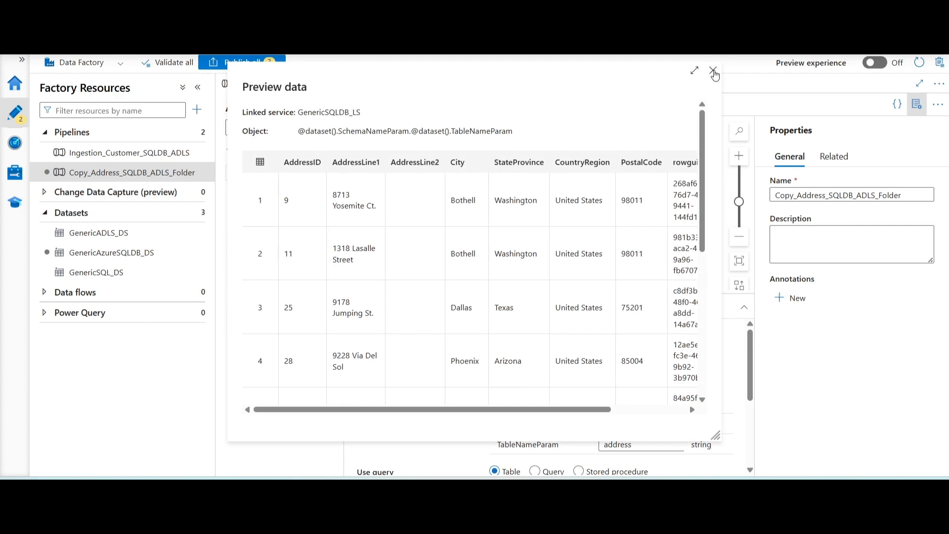
pyautogui.click(713, 71)
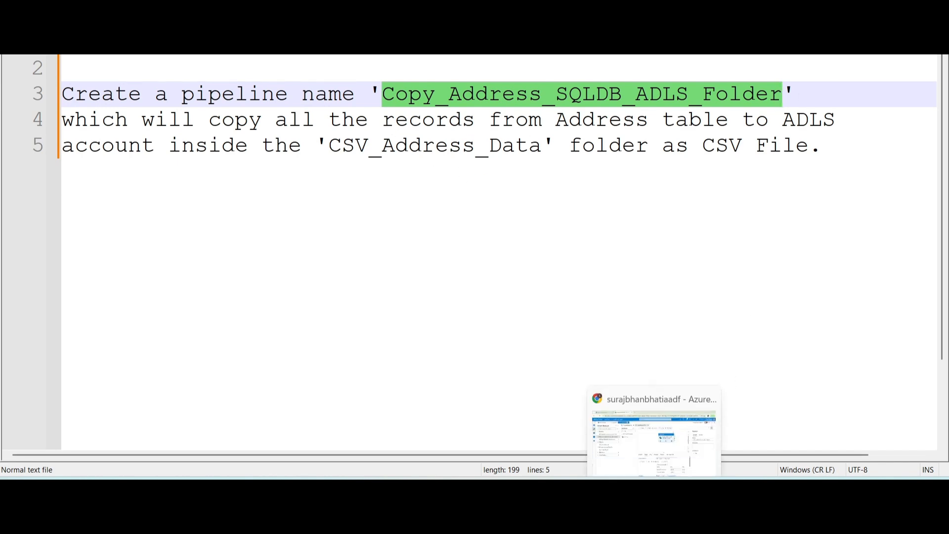
# Switch back to Azure Data Factory and start a new sink dataset for Azure Data Lake Storage Gen2 in DelimitedText format.
pyautogui.click(652, 425)
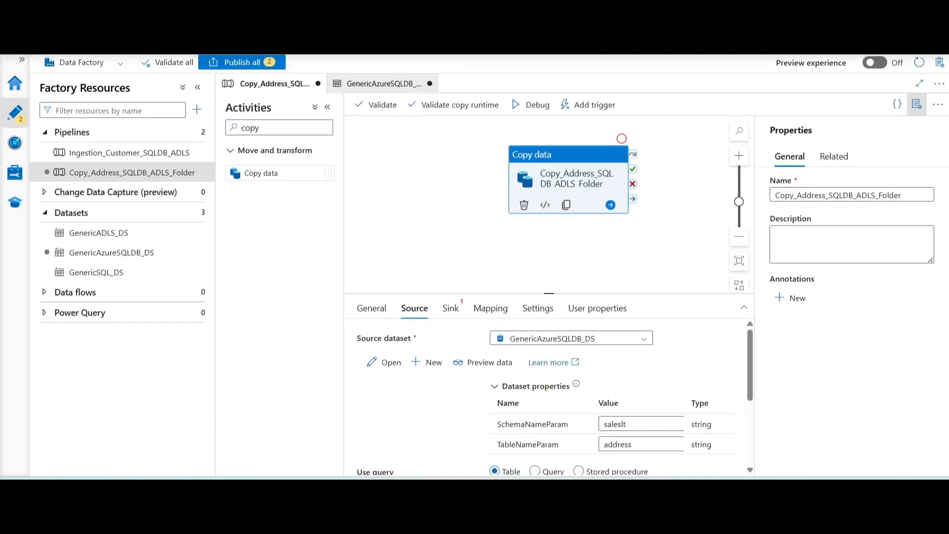
pyautogui.click(456, 311)
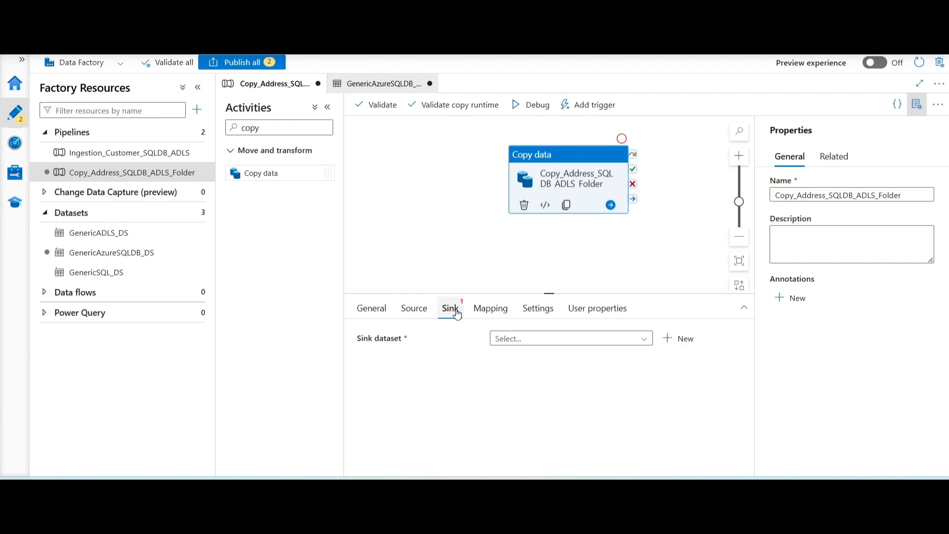
pyautogui.click(682, 339)
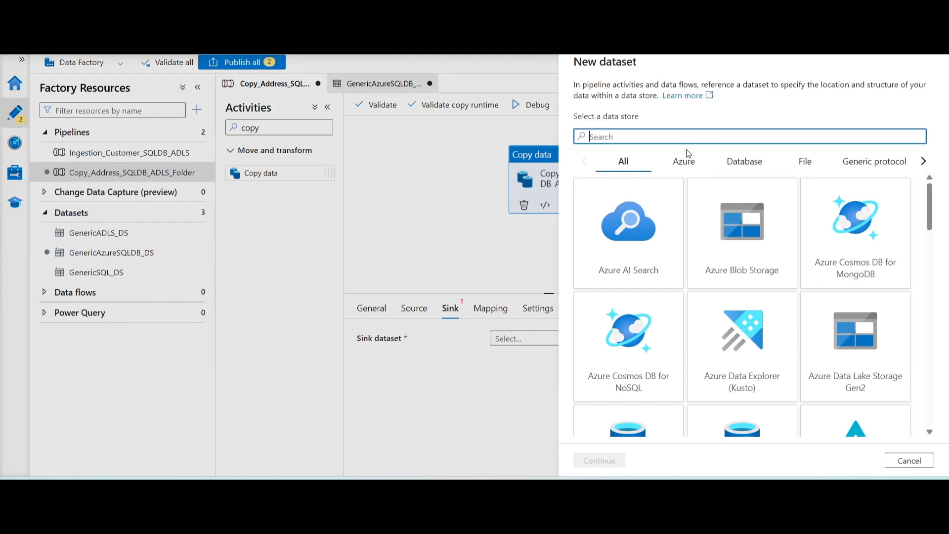
pyautogui.write('st')
pyautogui.press('BackSpace')
pyautogui.press('BackSpace')
pyautogui.write('st')
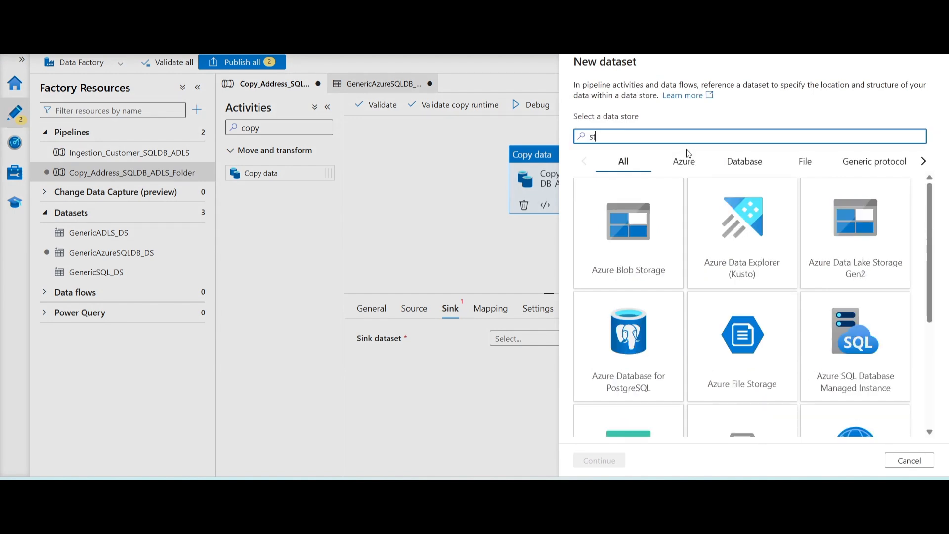
pyautogui.write('orage')
pyautogui.click(758, 247)
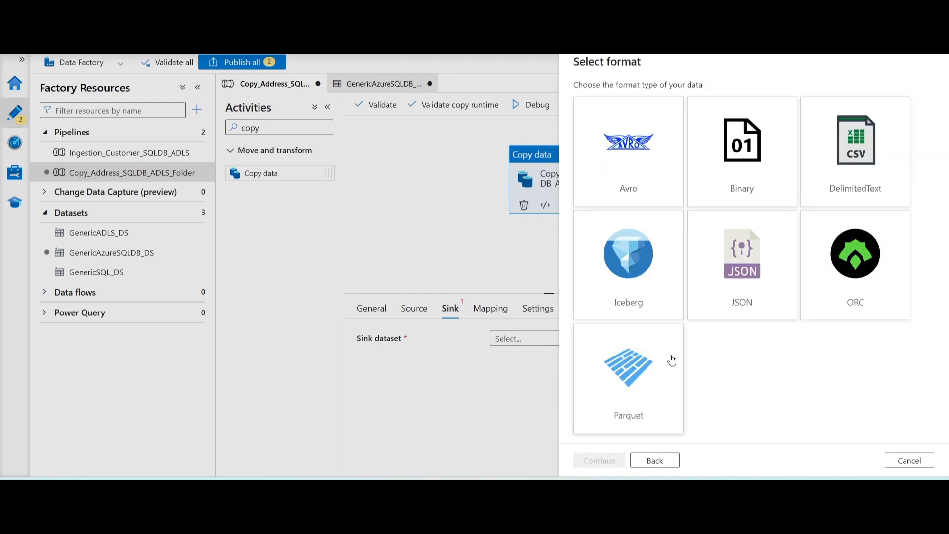
pyautogui.click(864, 164)
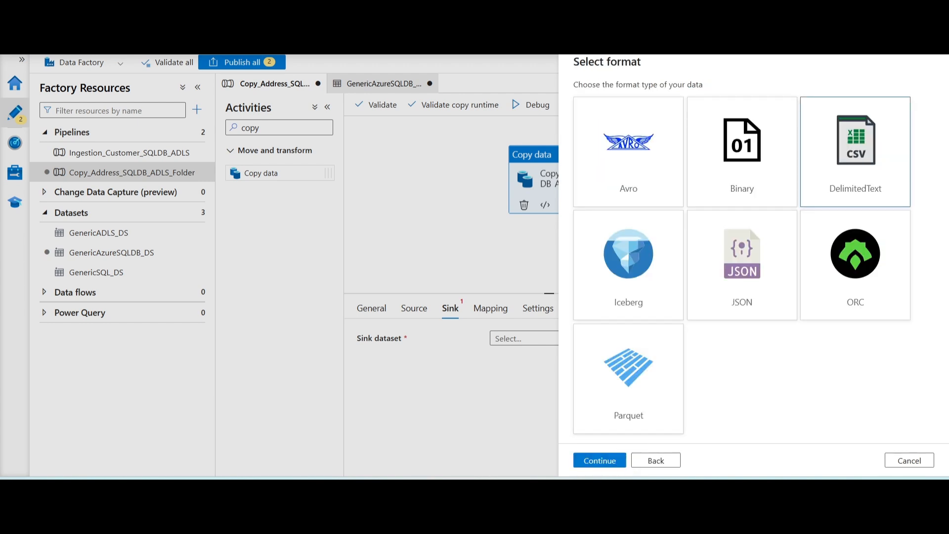
pyautogui.click(613, 460)
# Name the sink dataset GenericADLS_DS1.
pyautogui.moveTo(659, 99); pyautogui.dragTo(555, 100)
pyautogui.write('ADLS')
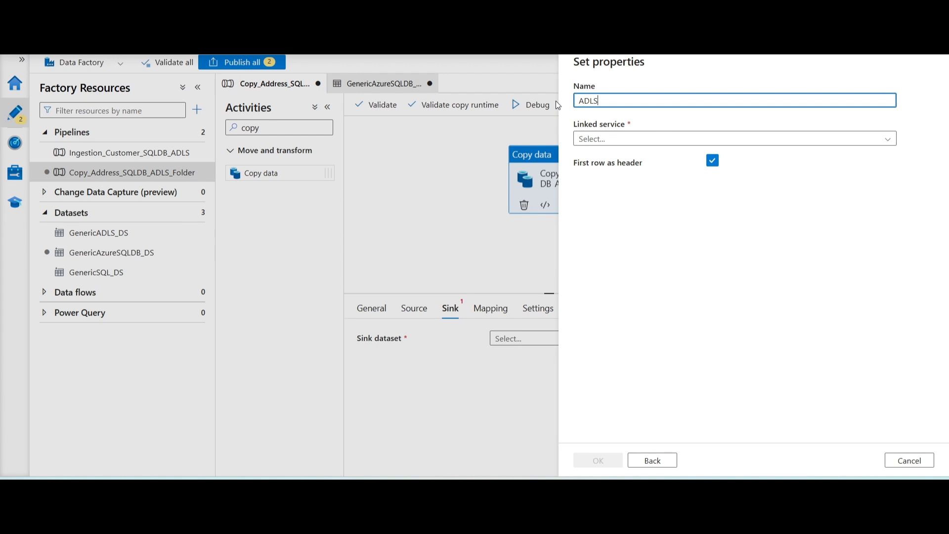
pyautogui.hotkey('ctrl', 'a')
pyautogui.write('GenericADLS_DS')
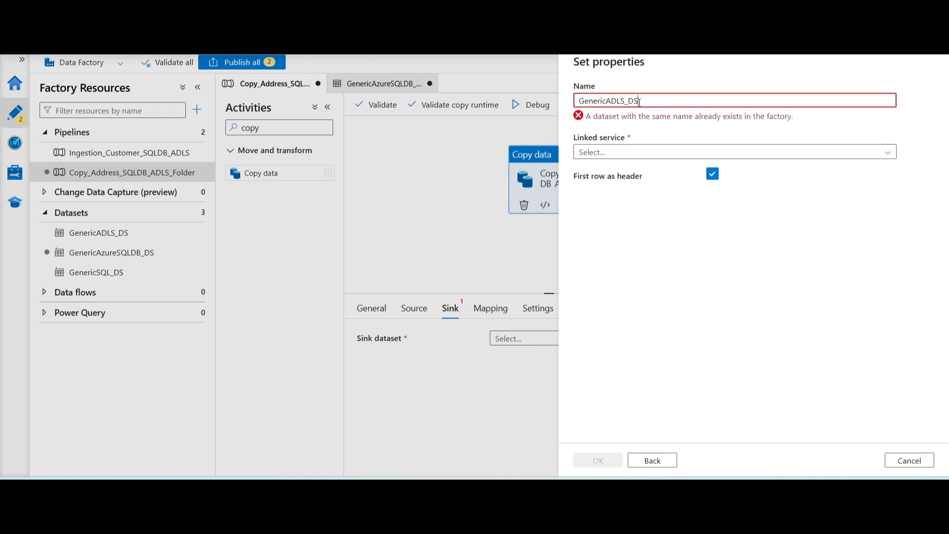
pyautogui.write('1')
# Start a new linked service for the sink dataset and name it GenericADLSCSV_LS.
pyautogui.click(630, 143)
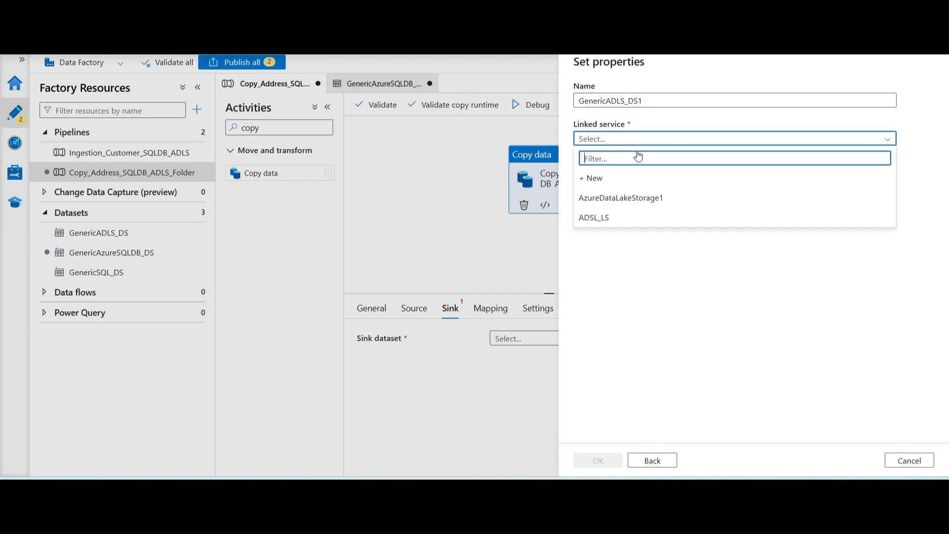
pyautogui.click(638, 182)
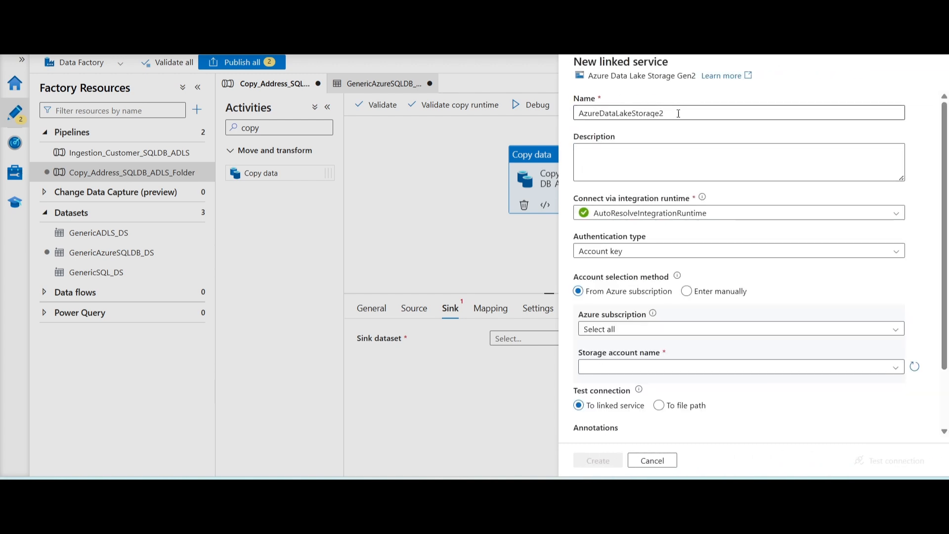
pyautogui.moveTo(663, 114); pyautogui.dragTo(572, 117)
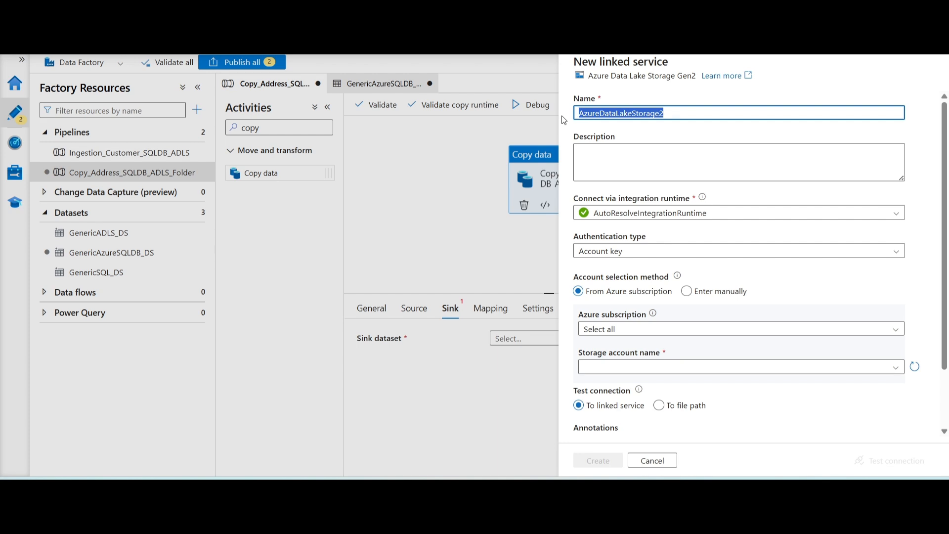
pyautogui.write('Generic')
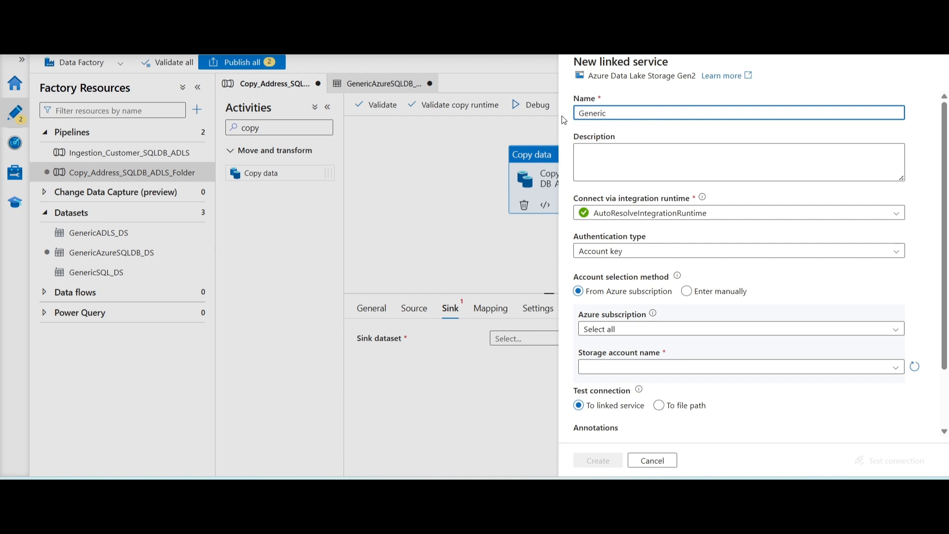
pyautogui.write('ADLSCSV_LS')
# Select Azure subscription 1 and its storage account for the linked service, and test the connection.
pyautogui.scroll(-2, 665, 256)
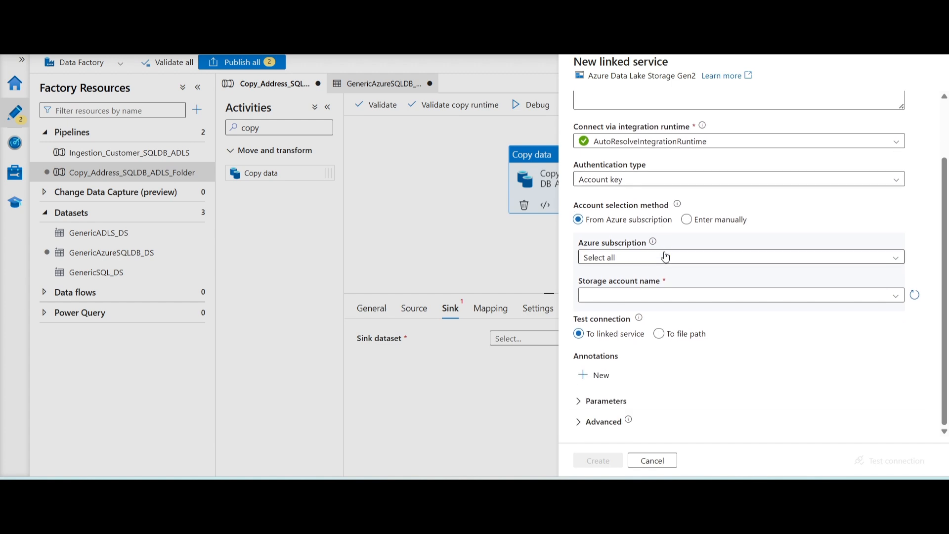
pyautogui.click(664, 257)
pyautogui.click(642, 292)
pyautogui.click(647, 297)
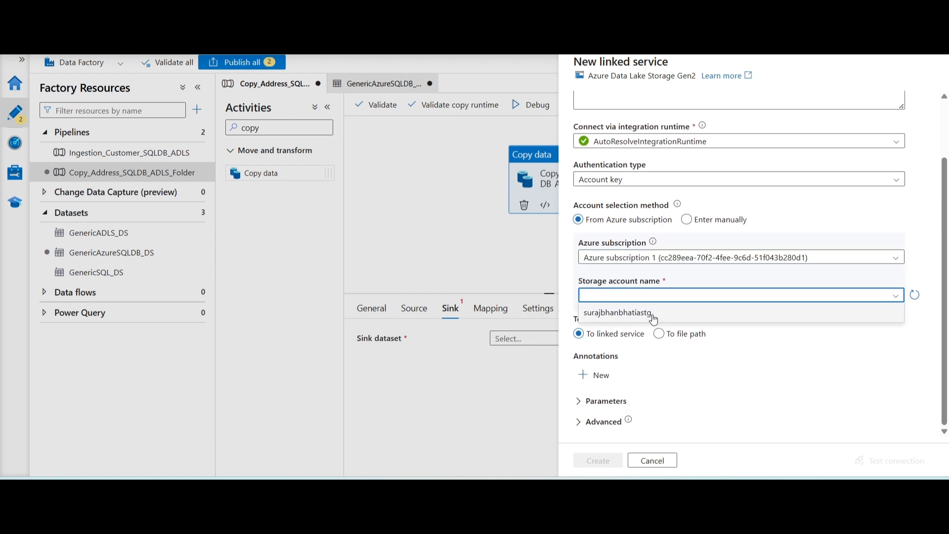
pyautogui.click(652, 314)
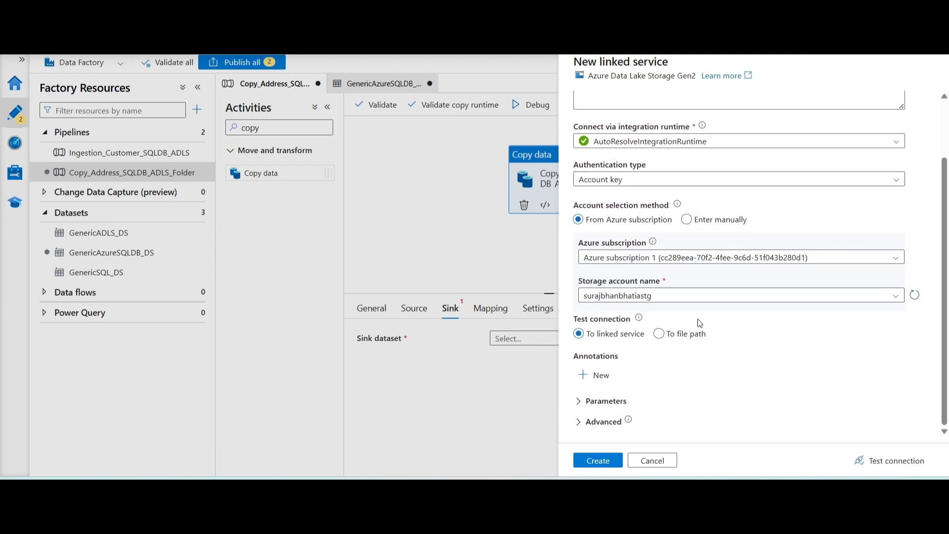
pyautogui.click(890, 462)
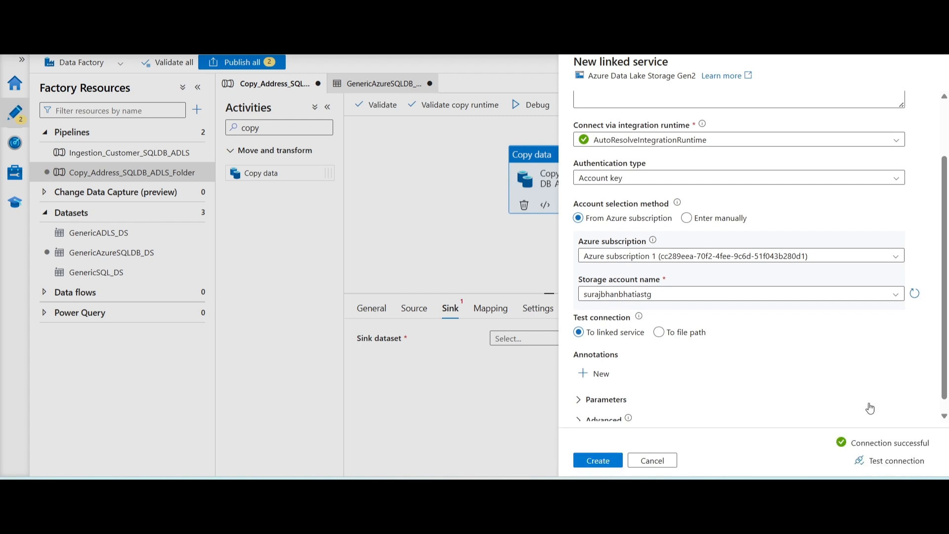
pyautogui.scroll(-1, 775, 356)
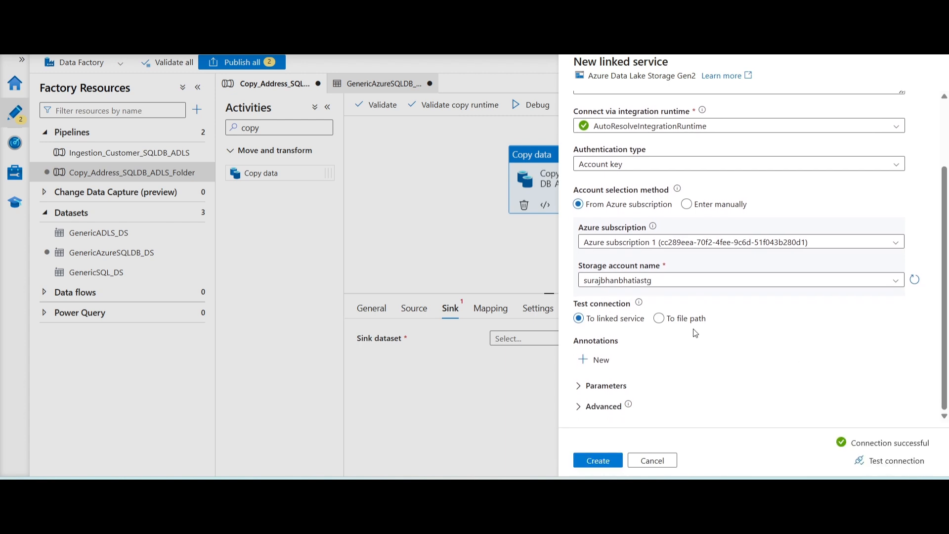
pyautogui.click(660, 319)
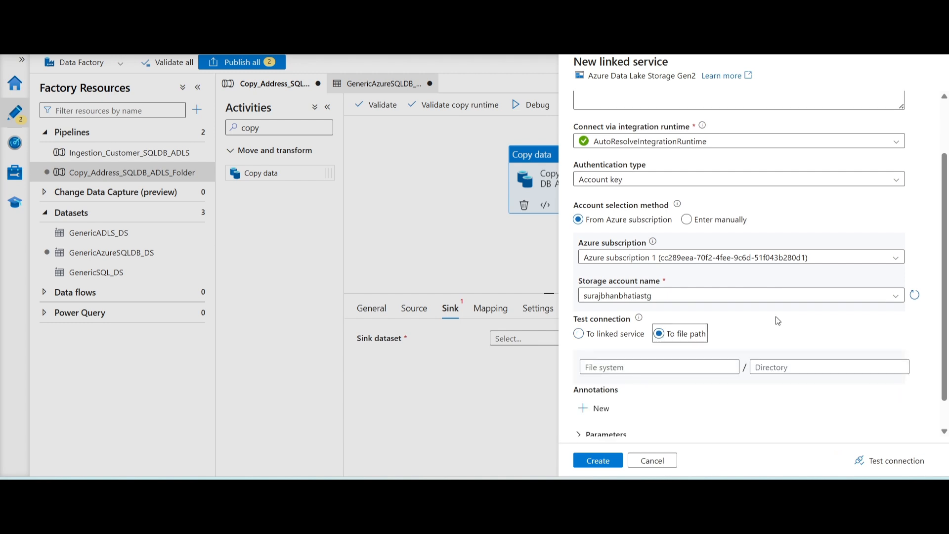
pyautogui.scroll(-2, 776, 317)
pyautogui.click(600, 300)
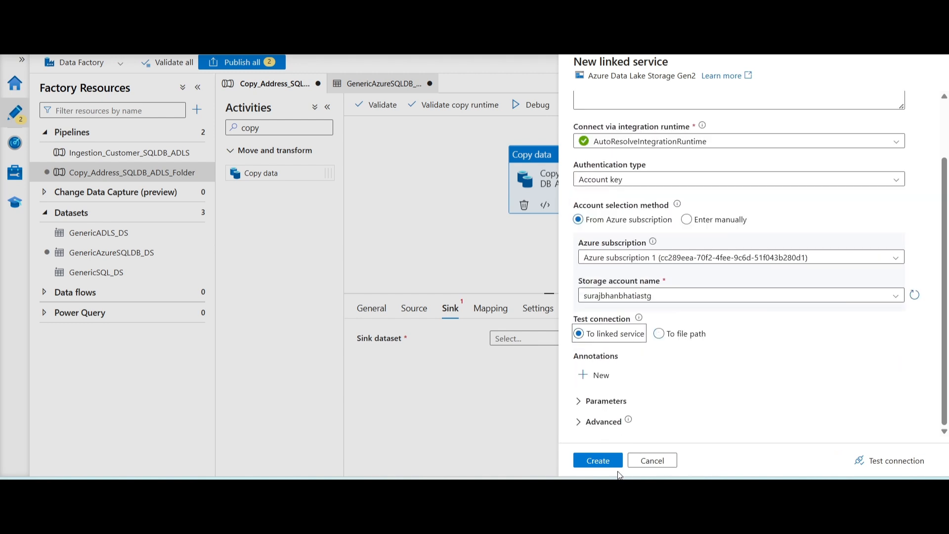
# Create the linked service, and refresh the raw container's contents in the Azure portal.
pyautogui.click(598, 461)
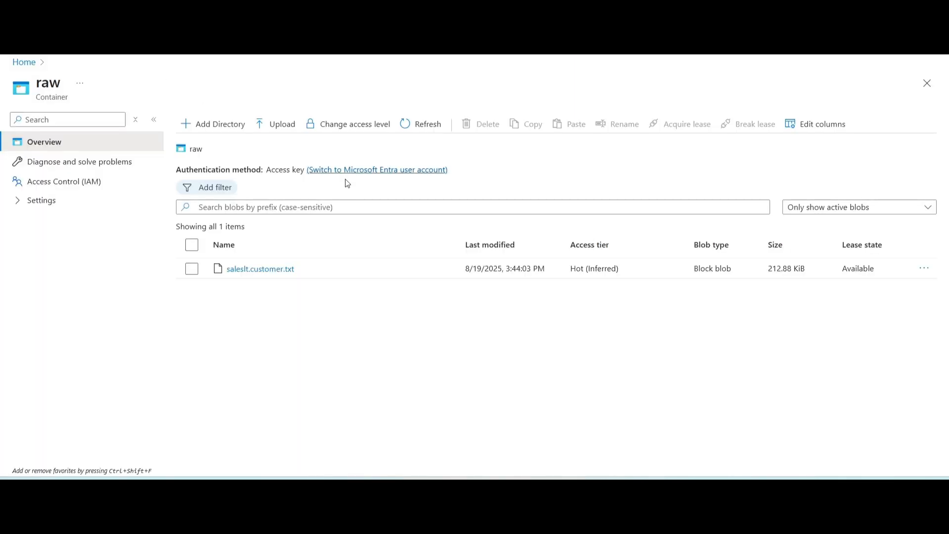
pyautogui.click(429, 125)
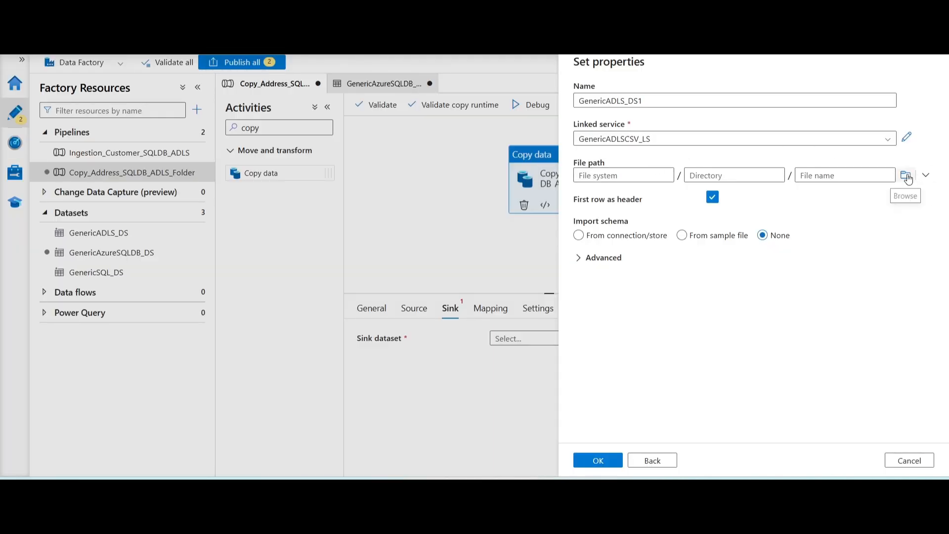
# Back in the sink dataset's properties in Azure Data Factory, browse the storage and set the file path to the raw container.
pyautogui.click(905, 176)
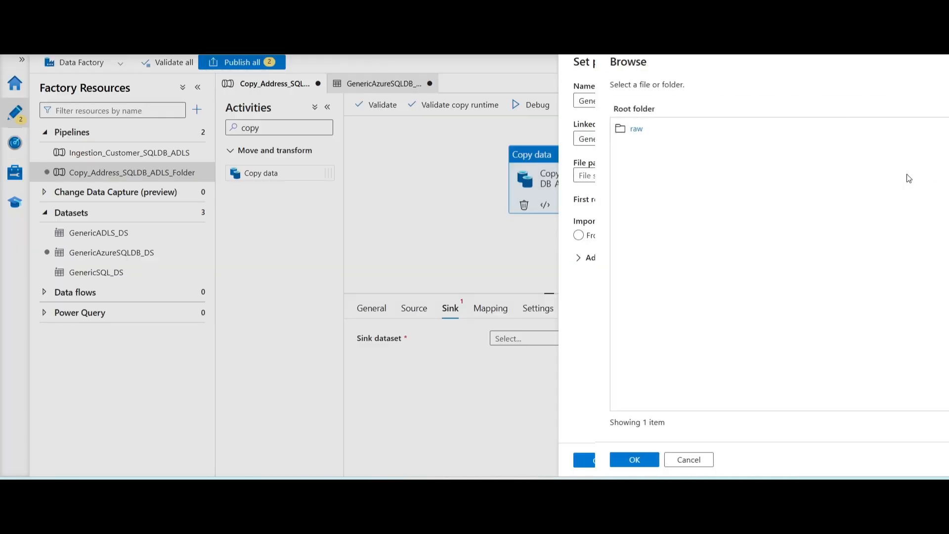
pyautogui.click(600, 130)
pyautogui.click(598, 460)
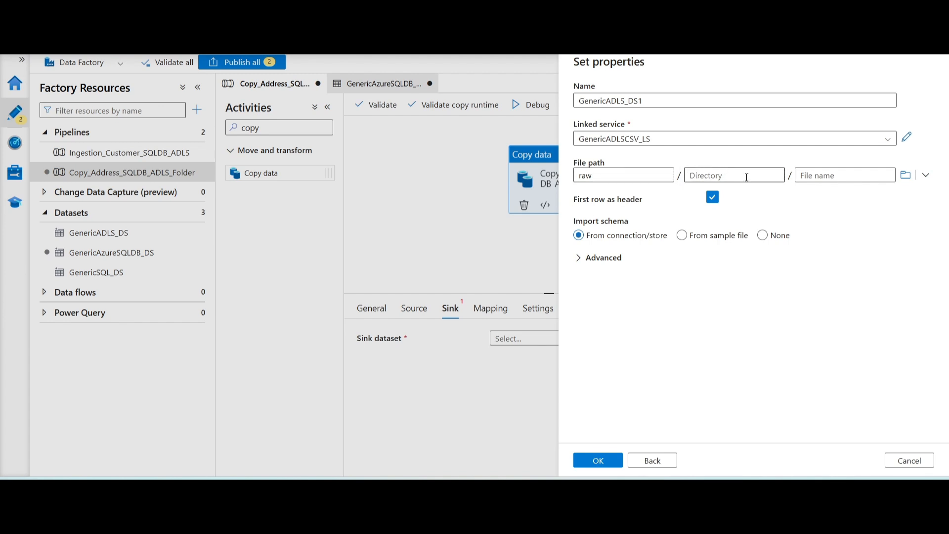
# Create the sink dataset GenericADLS_DS1 with the raw file path, and open it from the Copy data activity's sink settings.
pyautogui.click(609, 461)
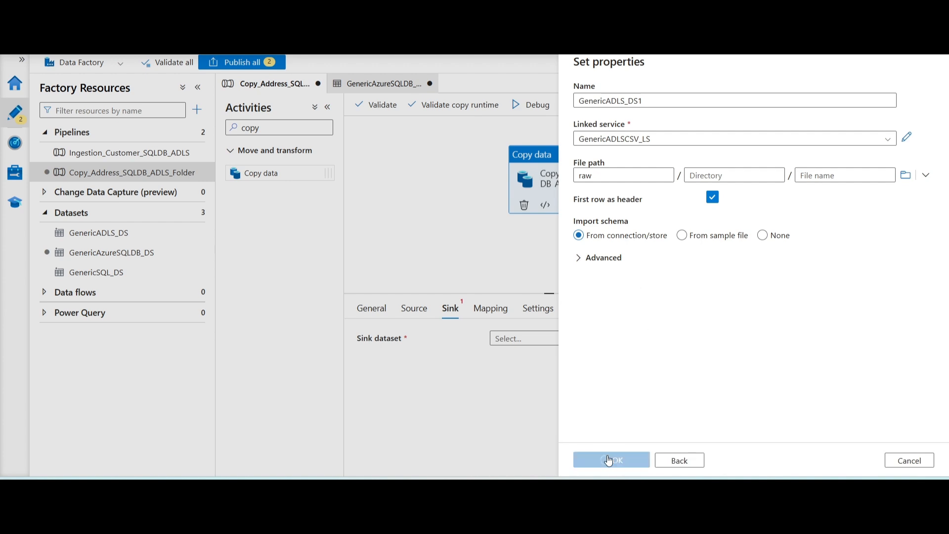
pyautogui.scroll(-2, 685, 346)
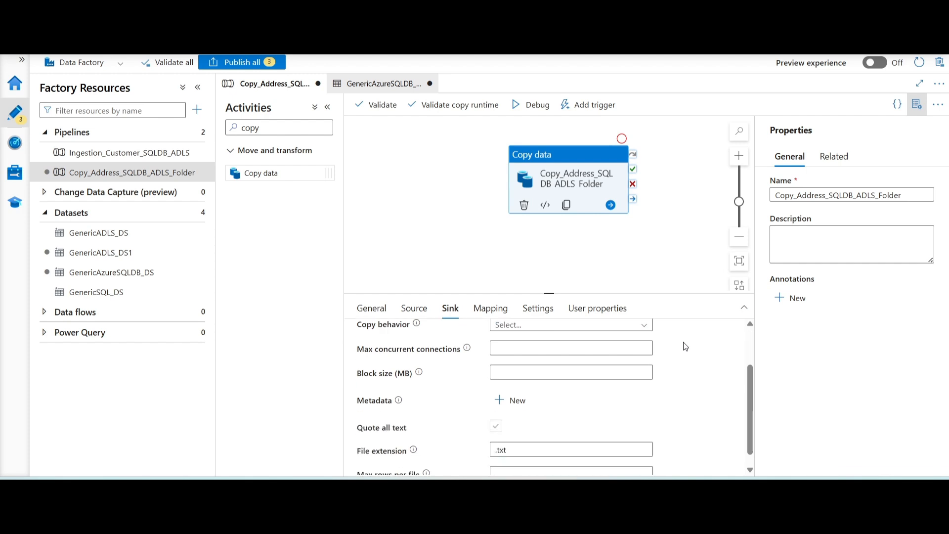
pyautogui.scroll(2, 686, 346)
pyautogui.click(386, 363)
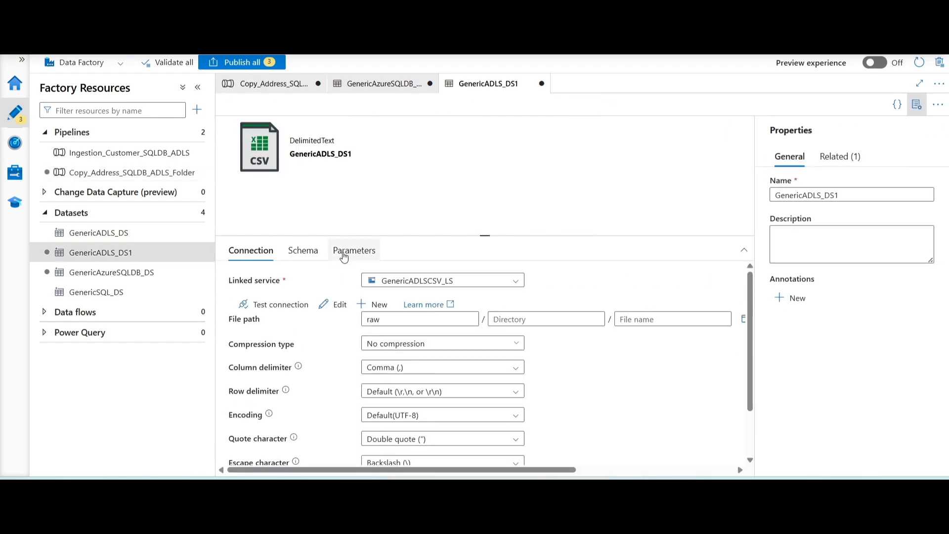
# Add a string parameter named FolderNameParam to the GenericADLS_DS1 dataset.
pyautogui.click(344, 256)
pyautogui.click(250, 283)
pyautogui.click(290, 326)
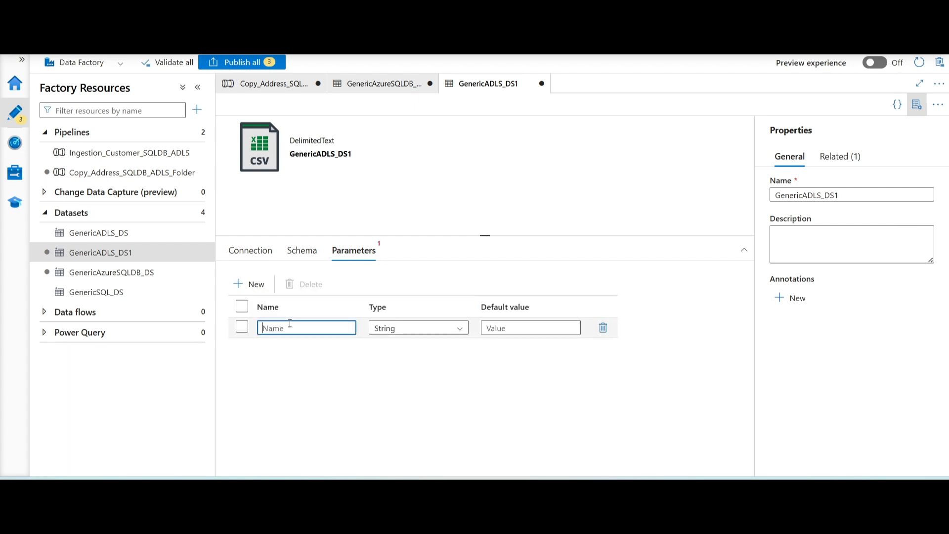
pyautogui.write('FolderNamePA')
pyautogui.write('am')
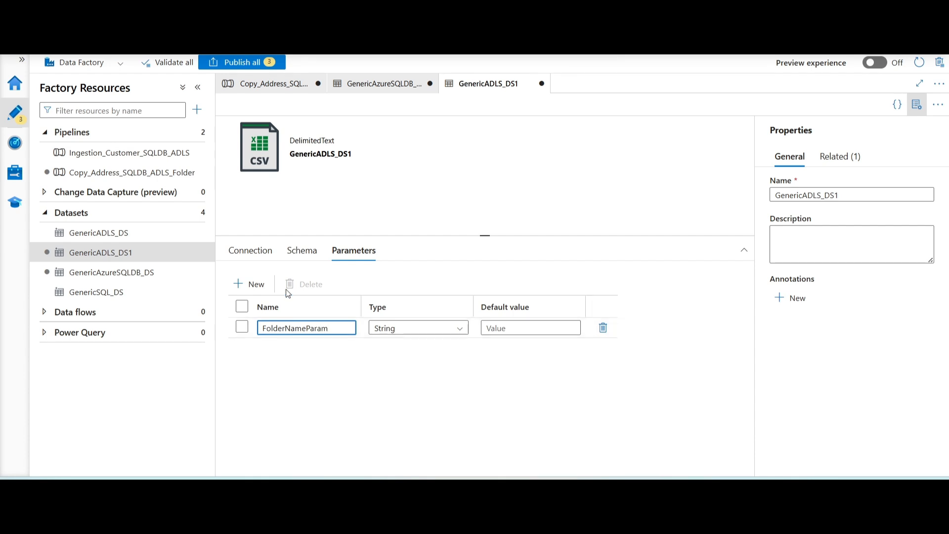
pyautogui.click(250, 250)
pyautogui.click(517, 319)
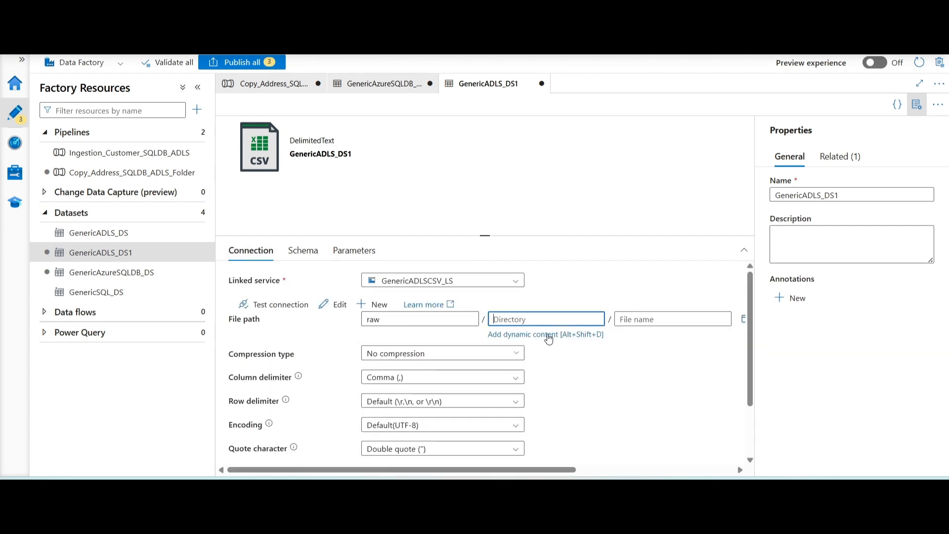
pyautogui.click(548, 335)
pyautogui.click(613, 305)
pyautogui.click(598, 460)
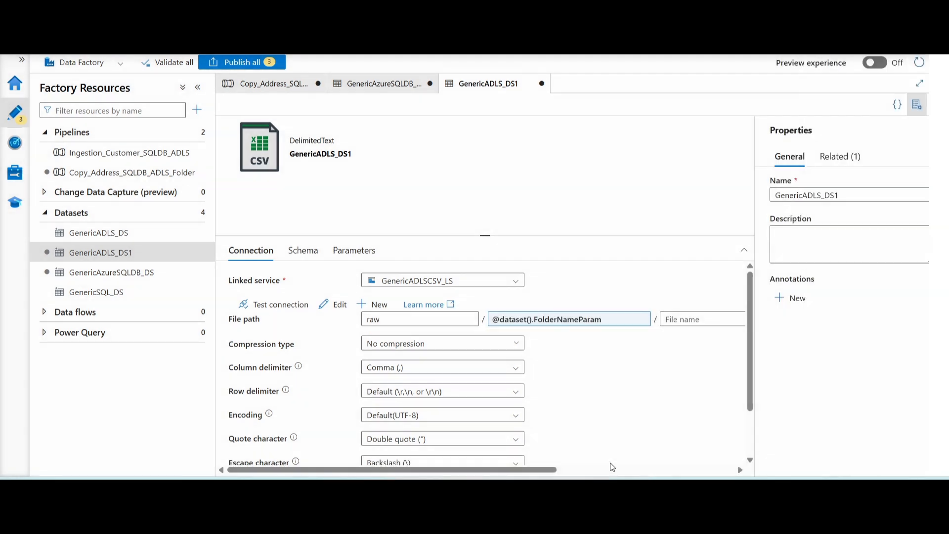
# Back in the Copy_Address_SQLDB_ADLS_Folder pipeline, set the sink's FolderNameParam to CSV_Address_Data, copying the folder name from the text notes.
pyautogui.click(271, 84)
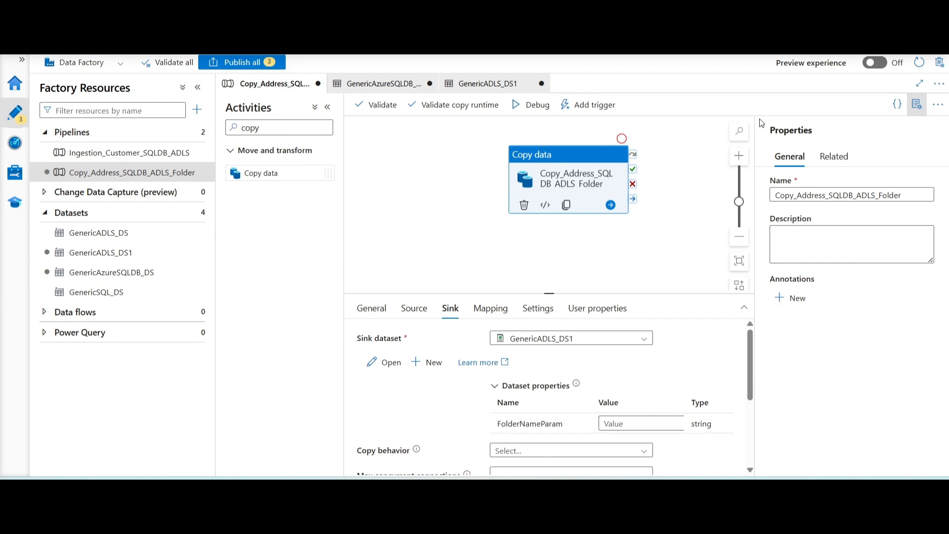
pyautogui.click(916, 108)
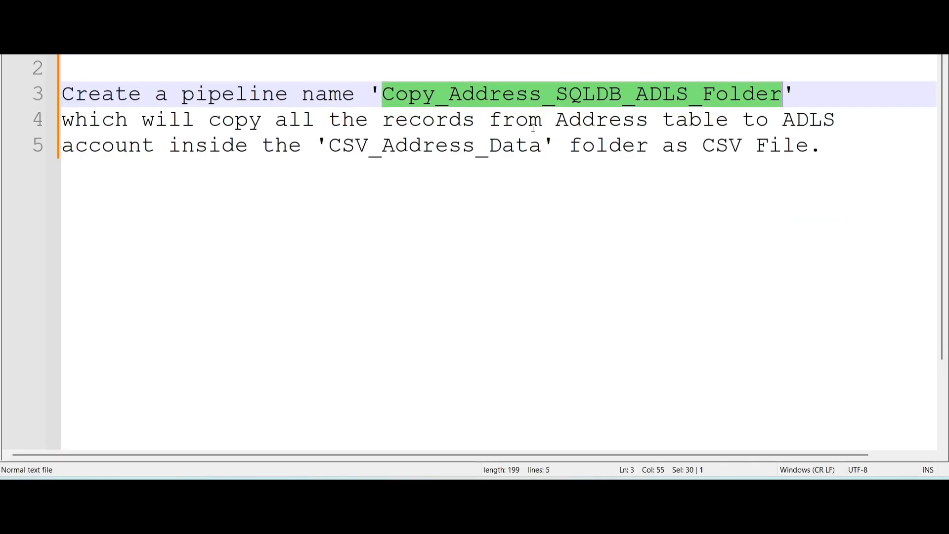
pyautogui.doubleClick(448, 145)
pyautogui.hotkey('ctrl', 'c')
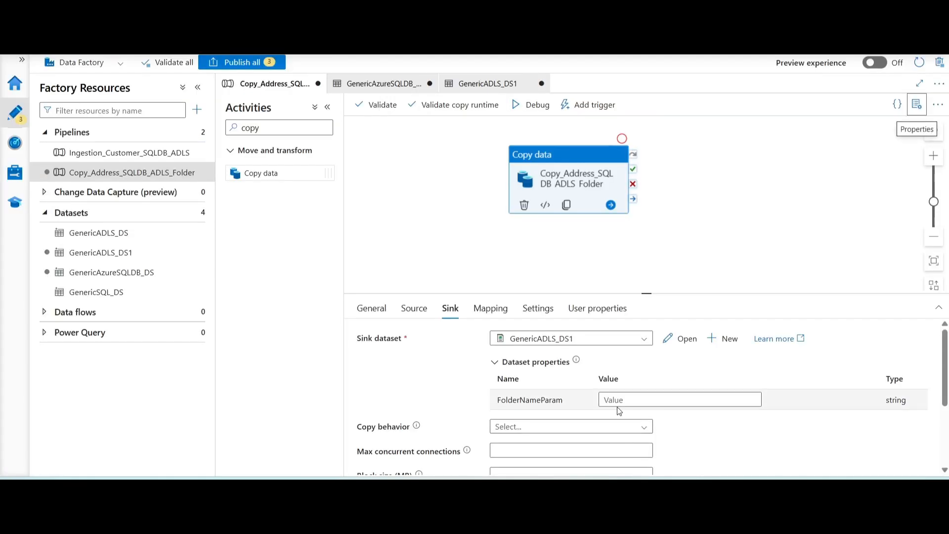
pyautogui.click(624, 399)
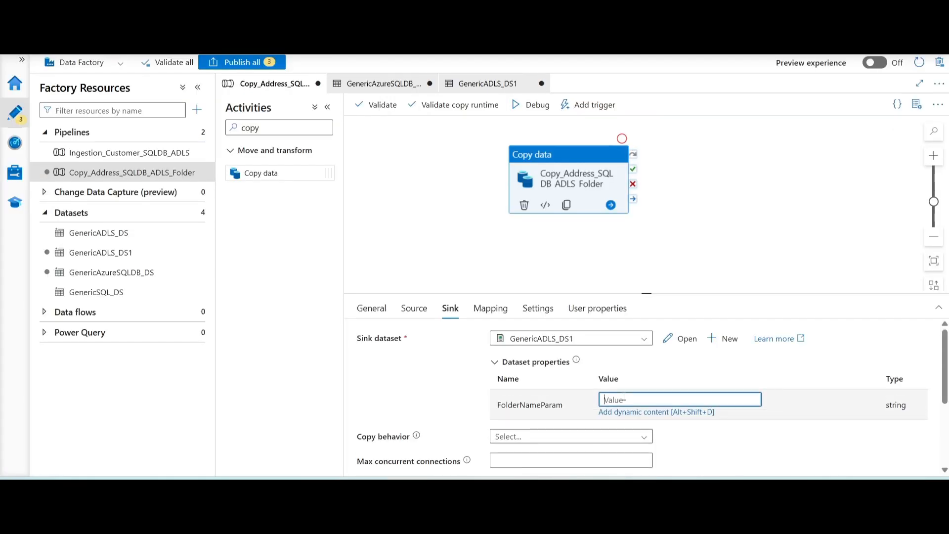
pyautogui.hotkey('ctrl', 'v')
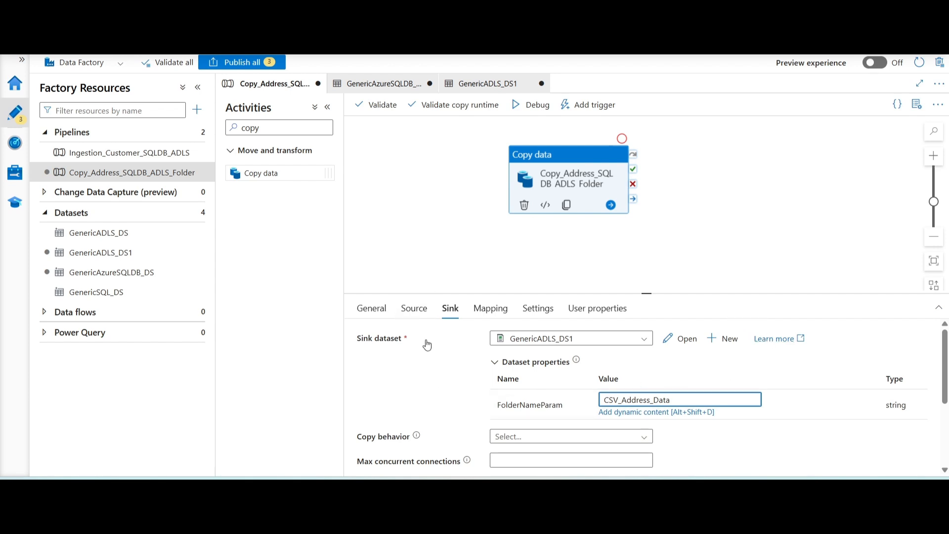
# Review the Copy data activity's source and sink settings, and start a debug run of the pipeline.
pyautogui.click(416, 312)
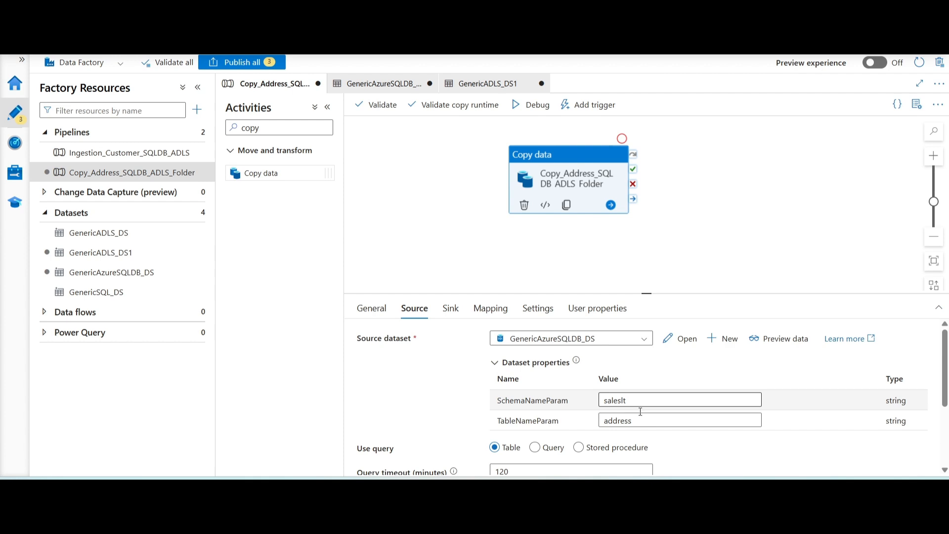
pyautogui.click(449, 312)
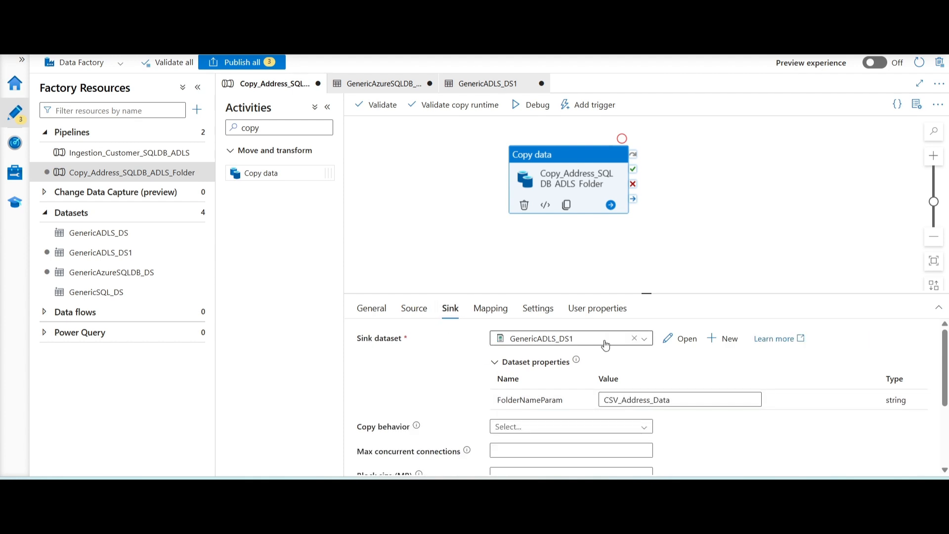
pyautogui.click(520, 104)
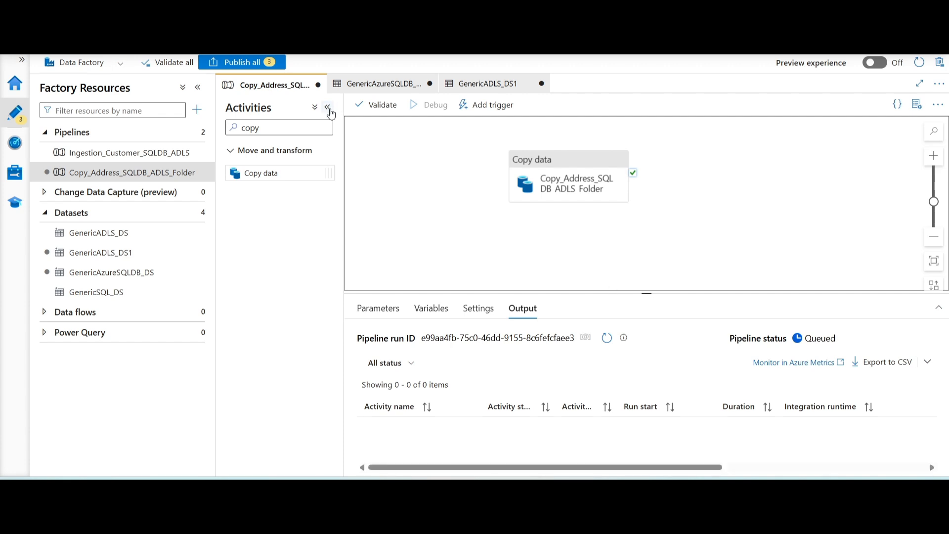
# Make room by collapsing the activities list, and refresh the debug run's status until it finishes.
pyautogui.click(328, 107)
pyautogui.moveTo(587, 293); pyautogui.dragTo(587, 301)
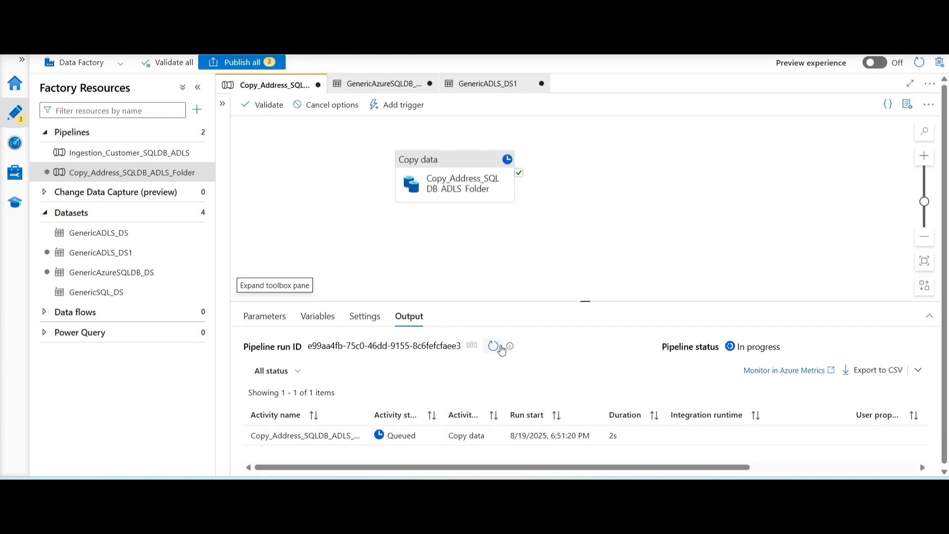
pyautogui.click(491, 348)
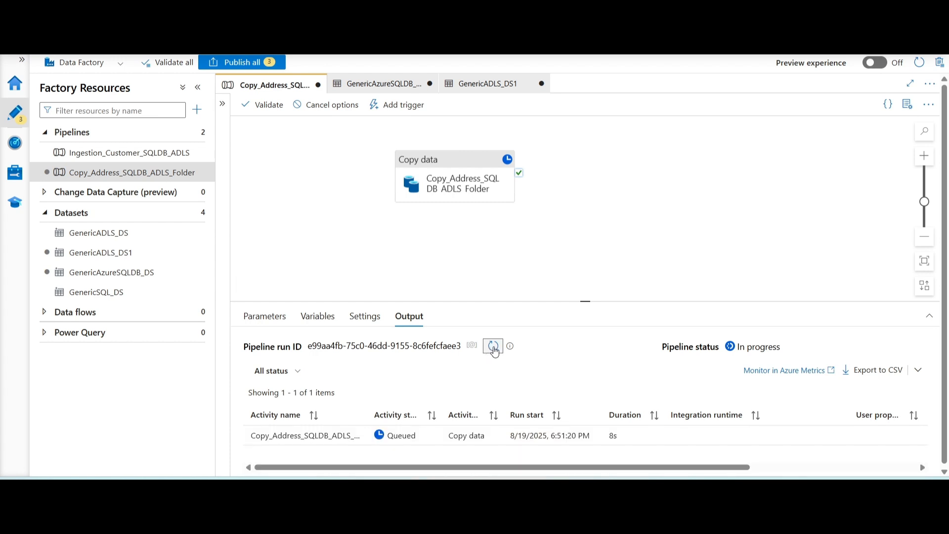
pyautogui.click(496, 348)
pyautogui.click(495, 348)
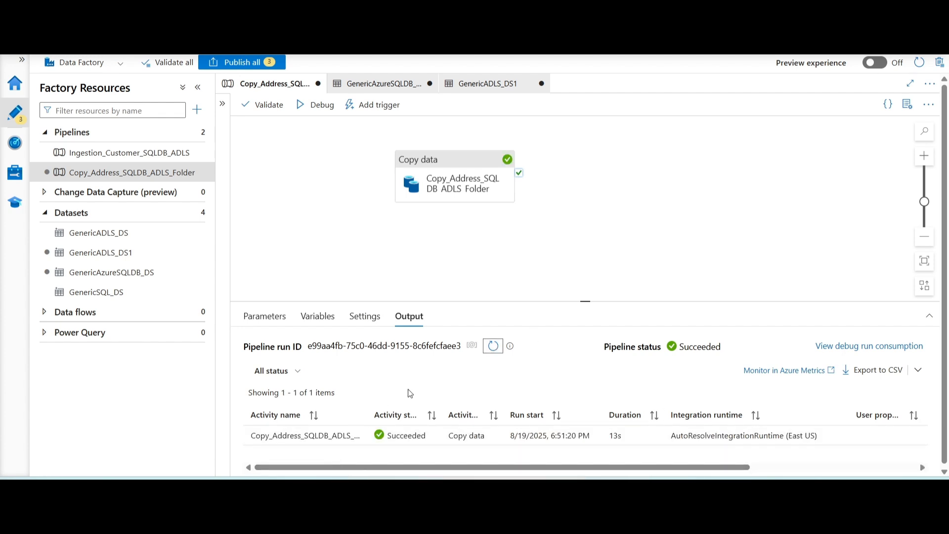
# Examine the copy activity run's input for the source type and its output for the rows read and copied.
pyautogui.click(314, 436)
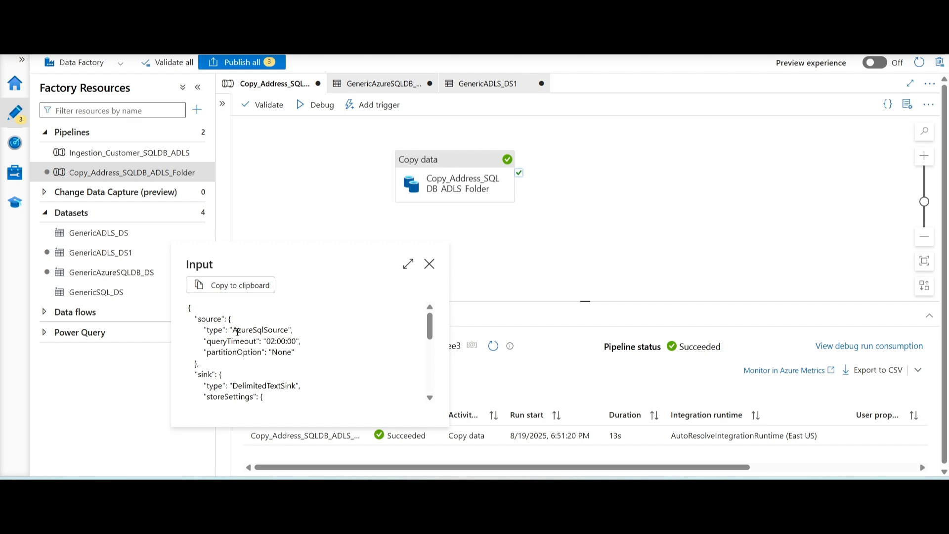
pyautogui.moveTo(233, 331); pyautogui.dragTo(286, 330)
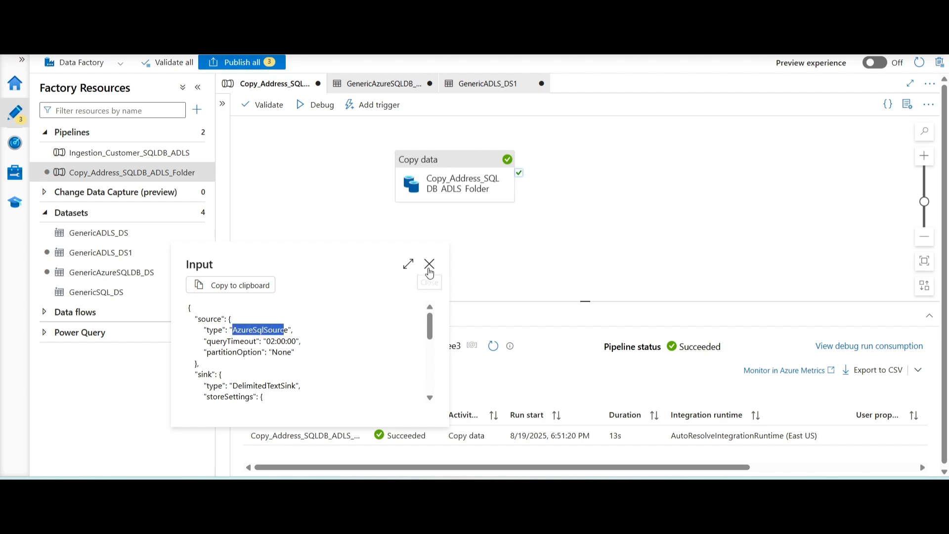
pyautogui.click(429, 264)
pyautogui.click(335, 436)
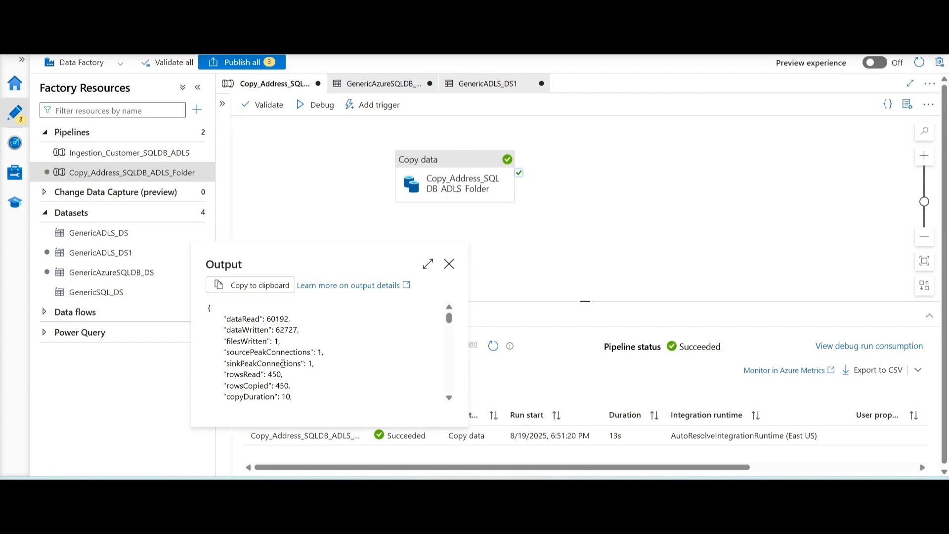
pyautogui.scroll(-2, 283, 364)
pyautogui.scroll(-2, 297, 371)
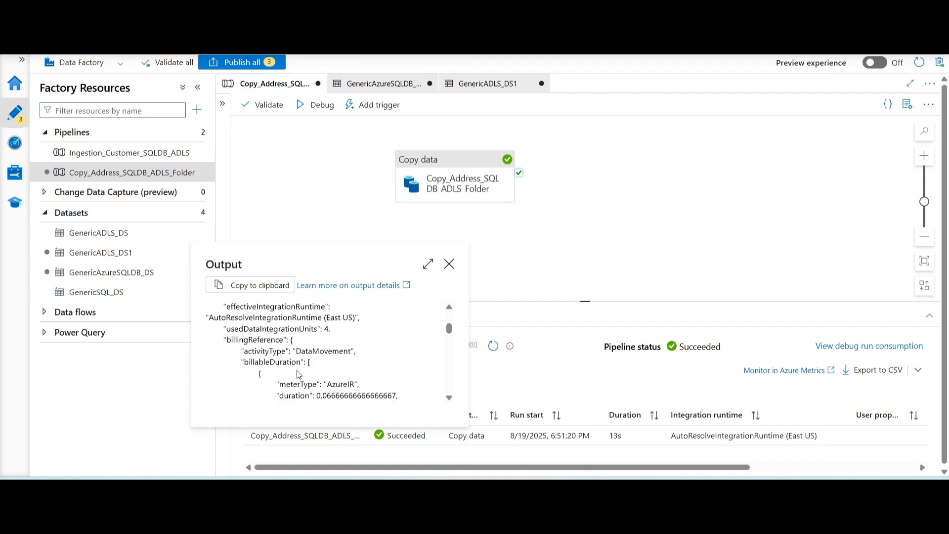
pyautogui.scroll(-3, 303, 361)
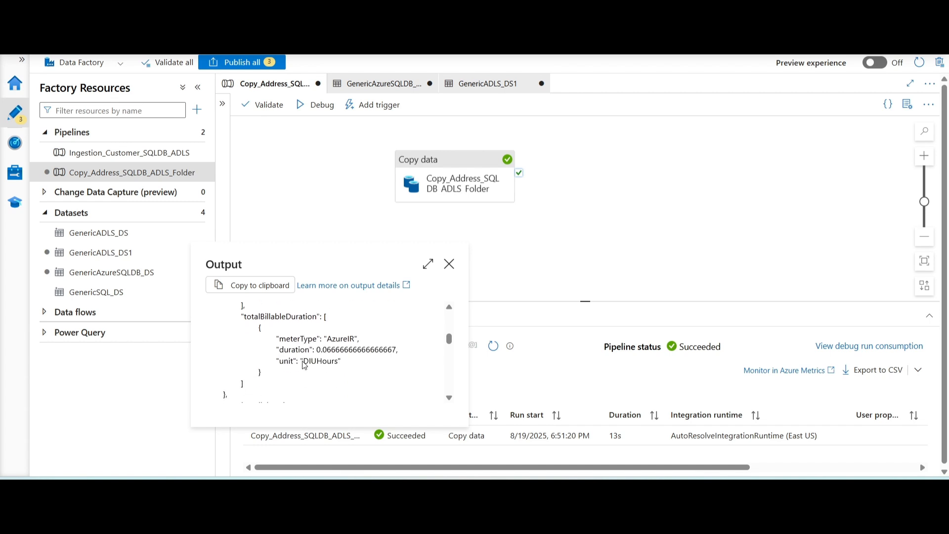
pyautogui.scroll(6, 303, 362)
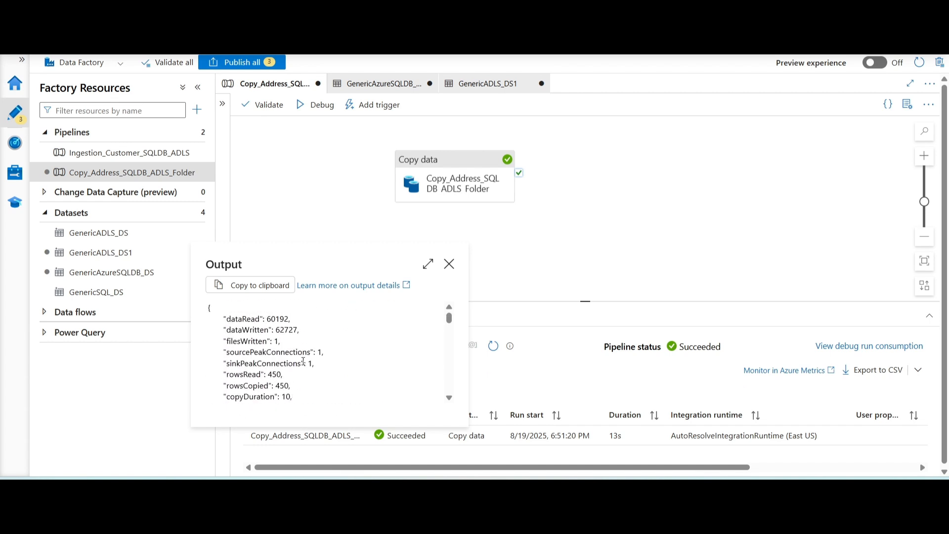
pyautogui.click(449, 264)
# Compare the rows read and rows written in the copy activity's run details.
pyautogui.click(356, 436)
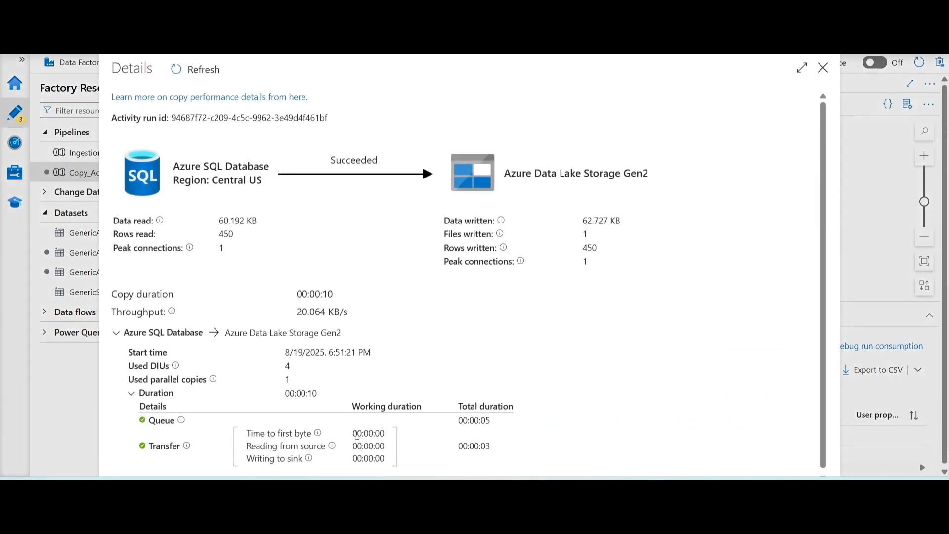
pyautogui.doubleClick(225, 234)
pyautogui.doubleClick(589, 248)
pyautogui.click(823, 69)
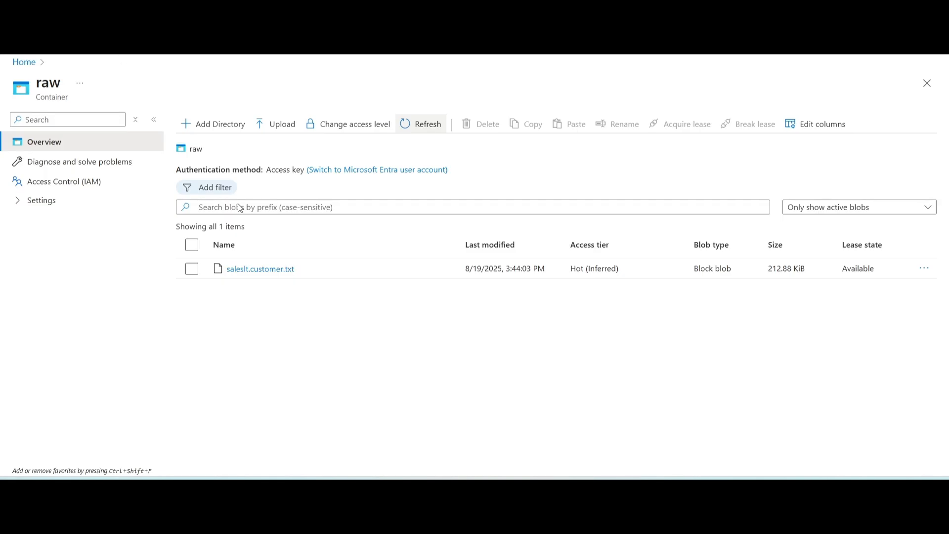
# In the Azure portal, refresh the raw container and check the CSV_Address_Data folder's contents against the task in the text notes.
pyautogui.click(425, 126)
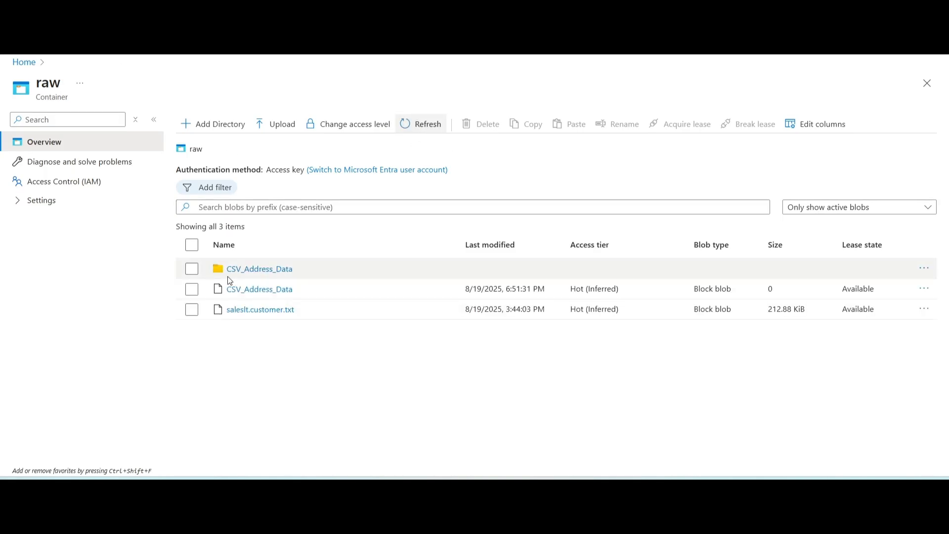
pyautogui.click(257, 277)
pyautogui.click(239, 275)
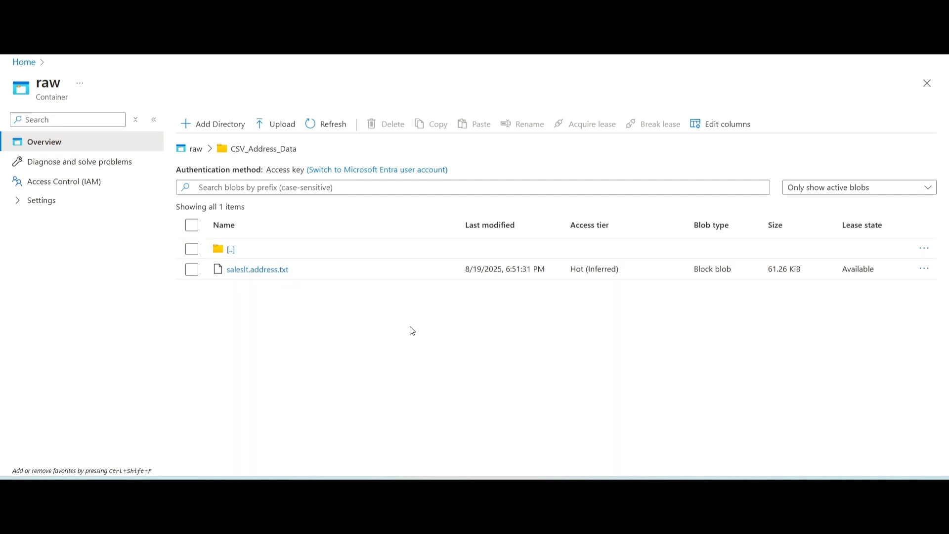
pyautogui.hotkey('alt', 'Tab')
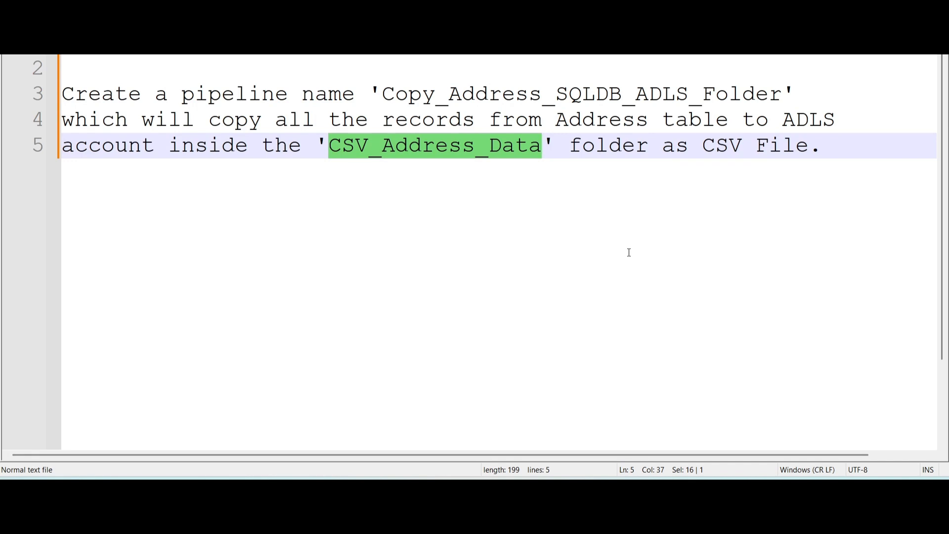